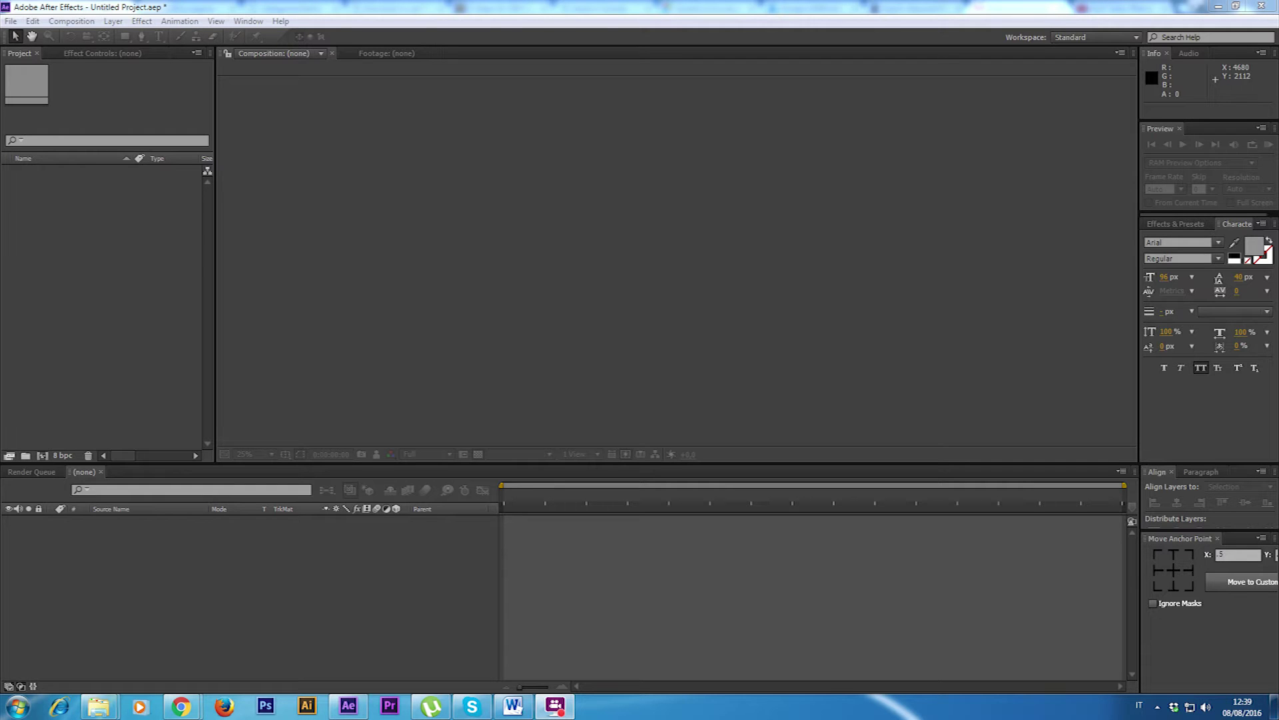
# - Create a default 1920×1080 Comp 1 and add a full-frame white solid as its background
pyautogui.click(44, 457)
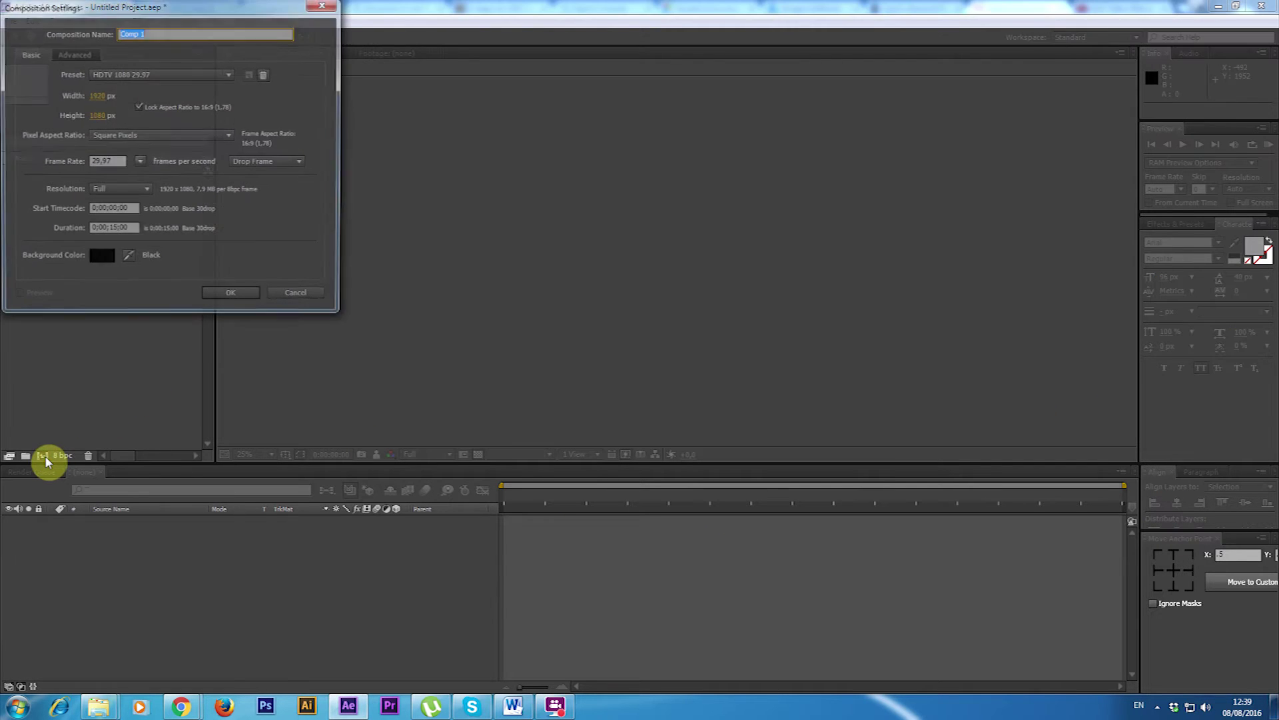
pyautogui.click(239, 297)
pyautogui.rightClick(184, 541)
pyautogui.moveTo(276, 407)
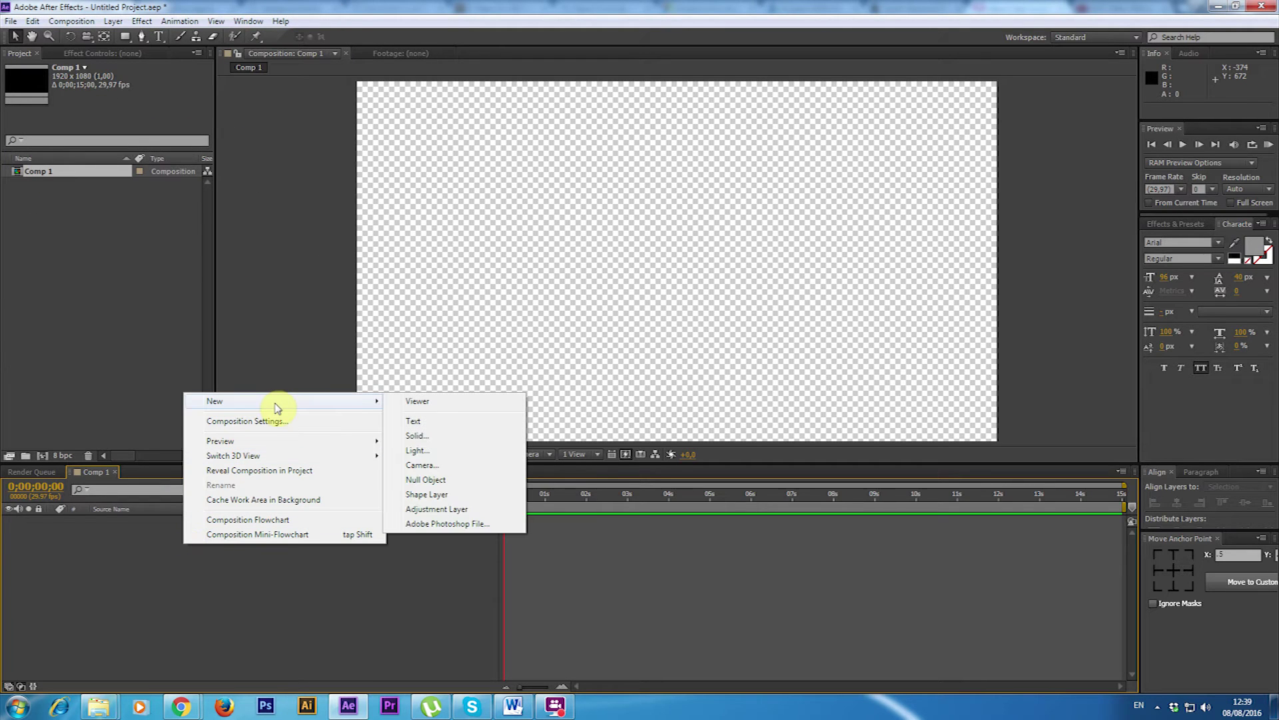
pyautogui.click(430, 436)
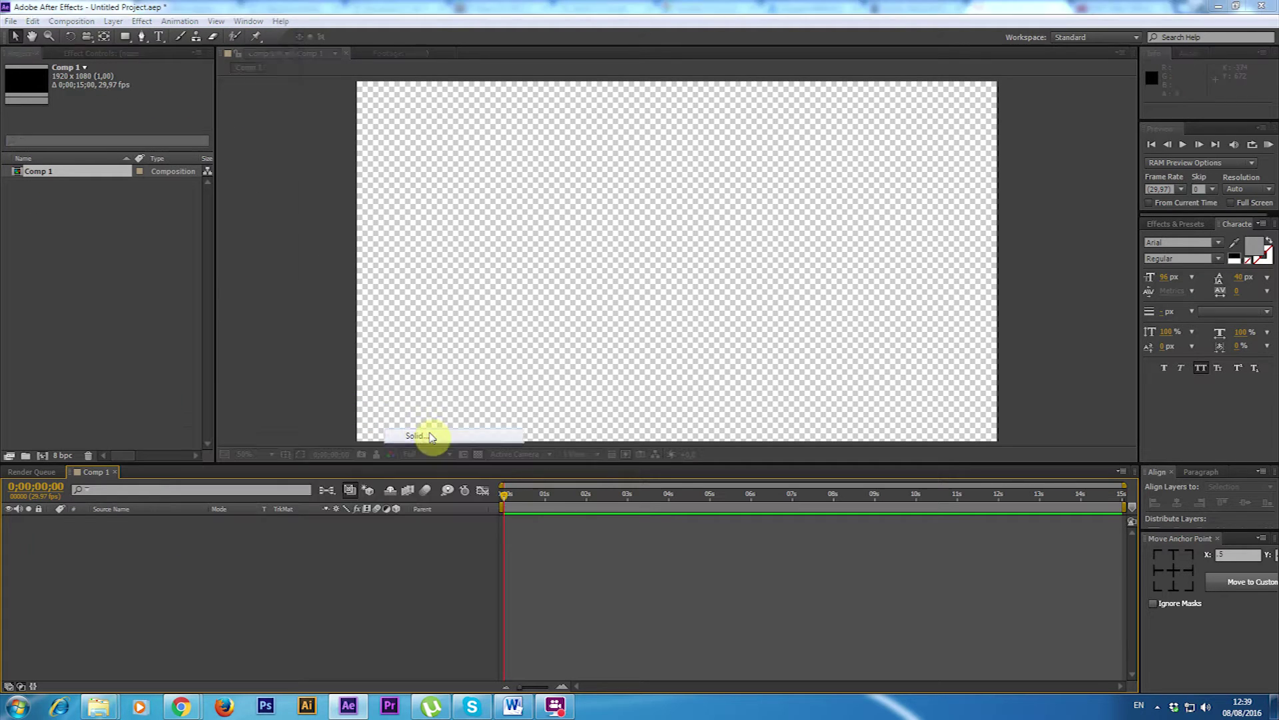
pyautogui.click(186, 269)
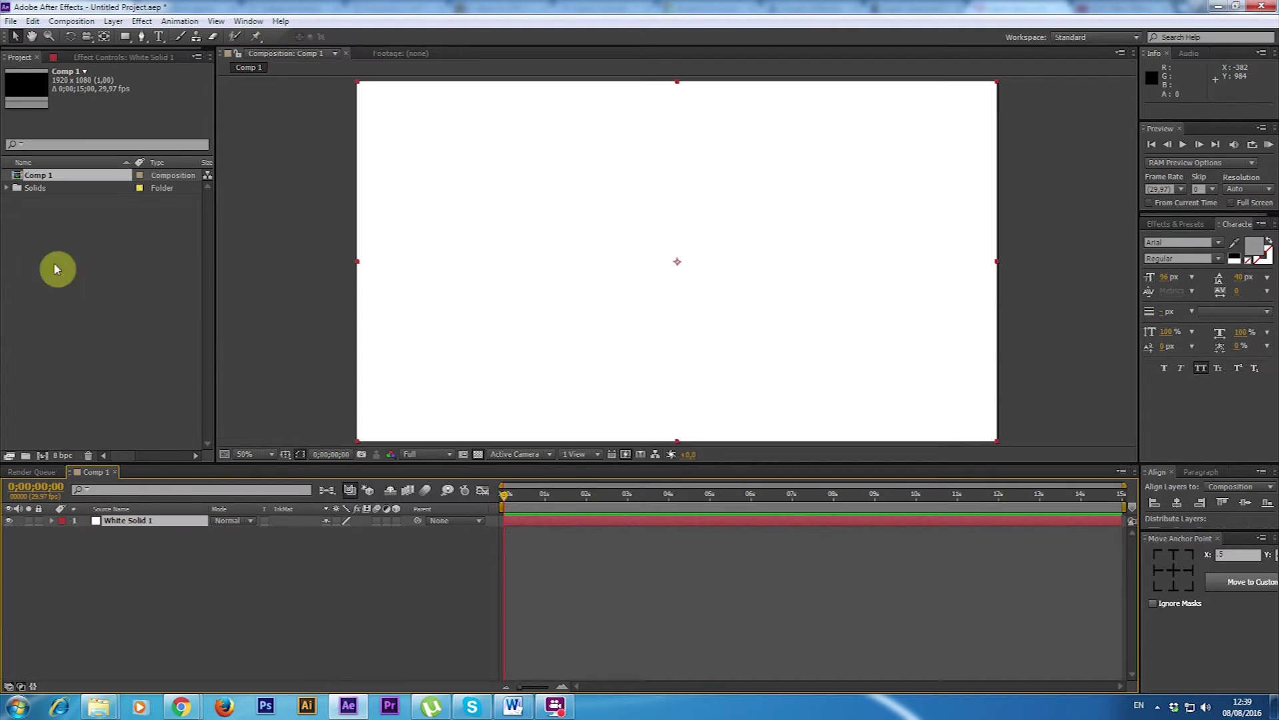
pyautogui.click(183, 565)
# - Draw a red square with the Rectangle tool and center it in Comp 1 at 960,540
pyautogui.click(126, 37)
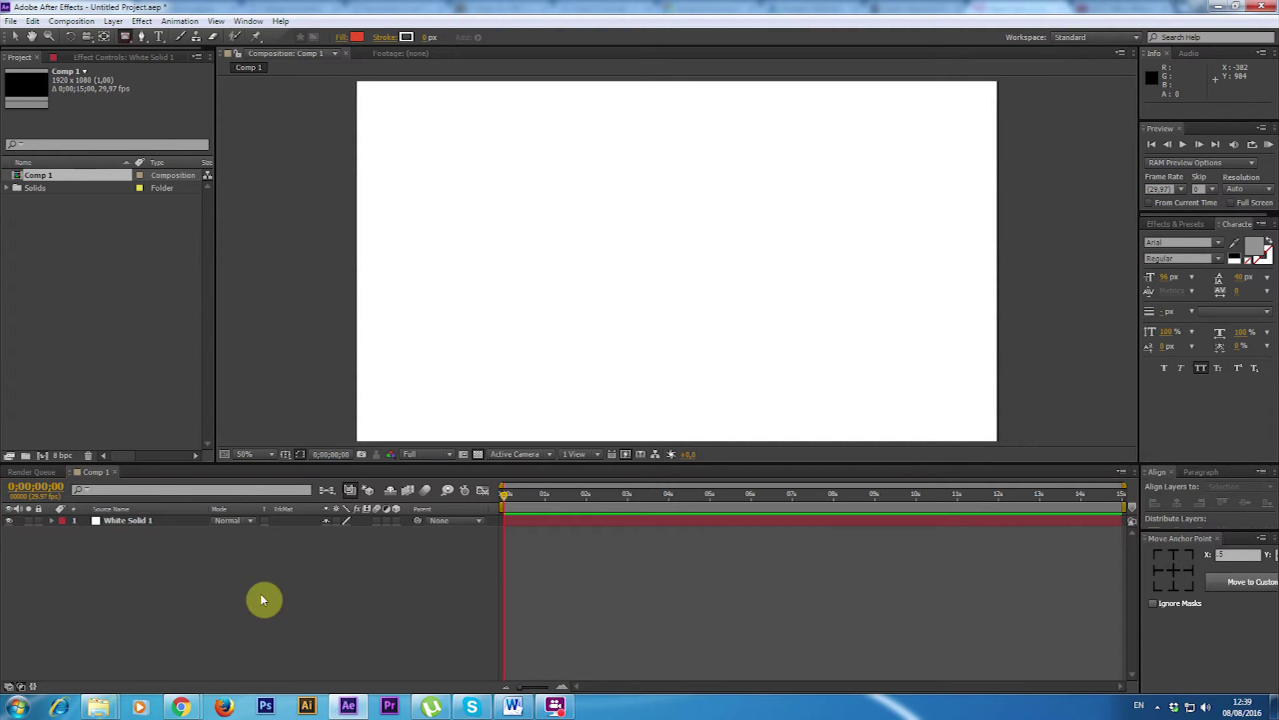
pyautogui.moveTo(611, 221)
pyautogui.mouseDown()
pyautogui.moveTo(656, 281)
pyautogui.moveTo(726, 314)
pyautogui.mouseUp()
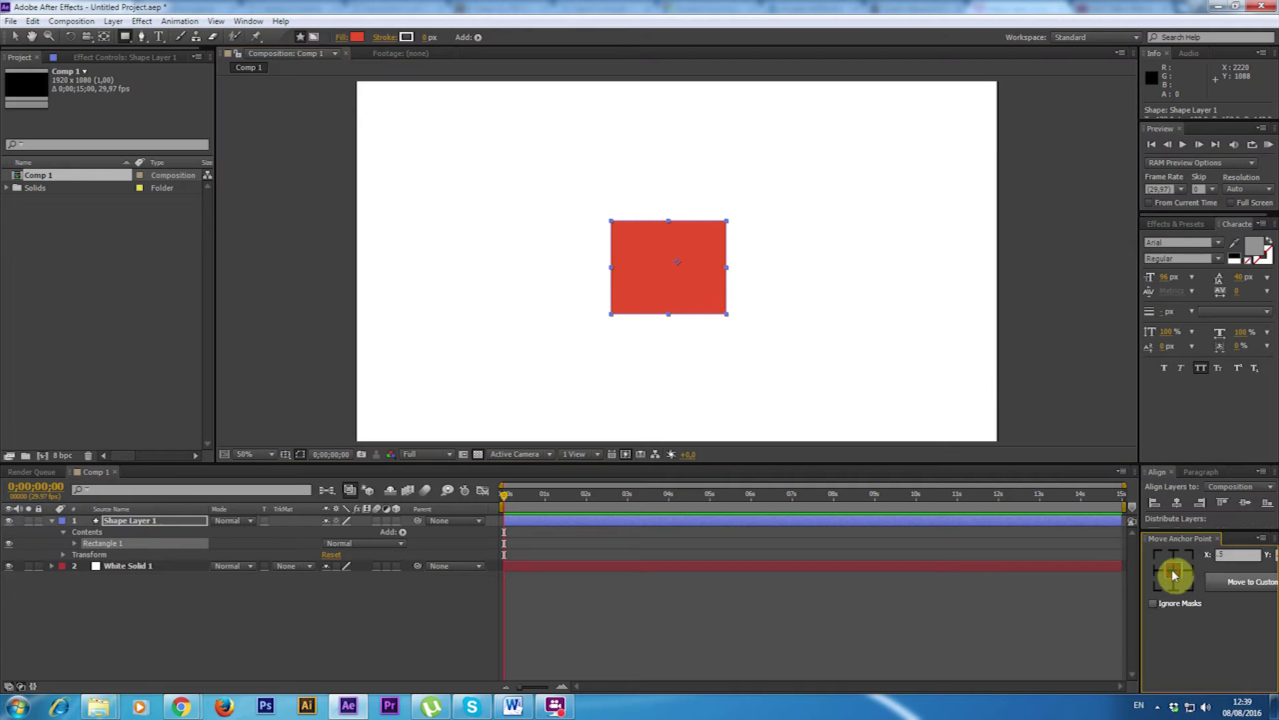
pyautogui.click(1178, 504)
pyautogui.click(1244, 503)
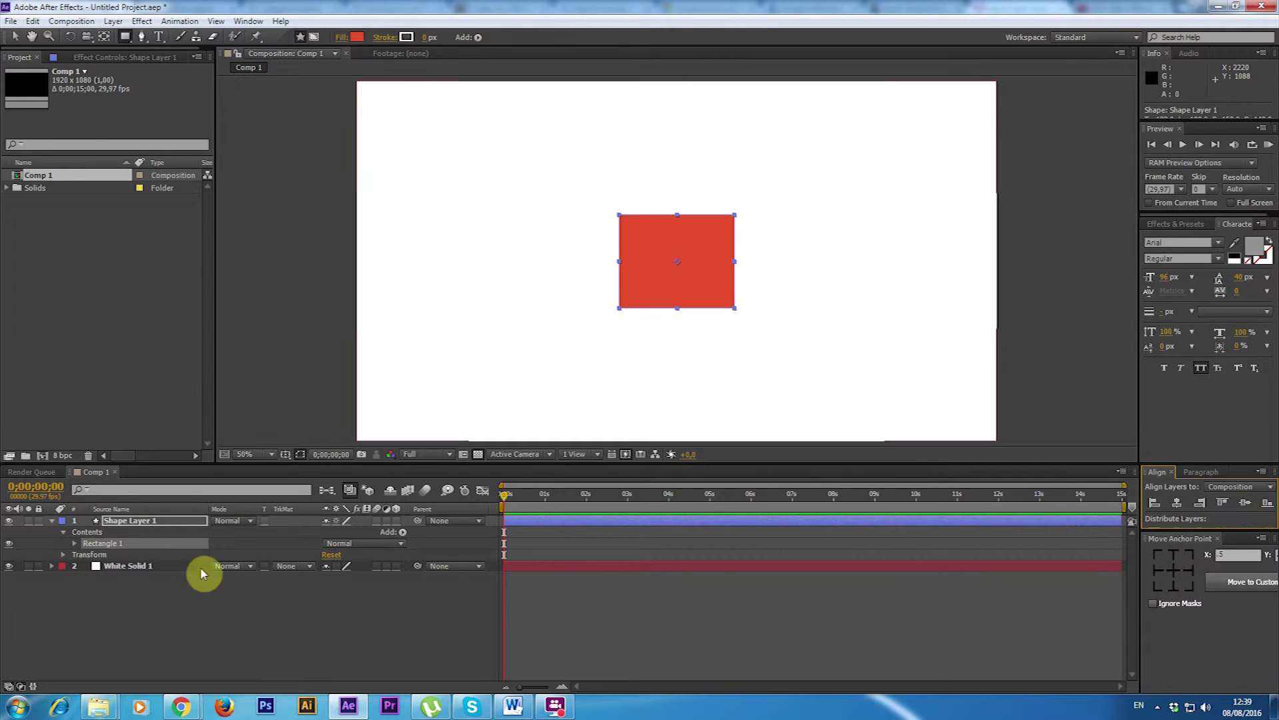
pyautogui.click(536, 521)
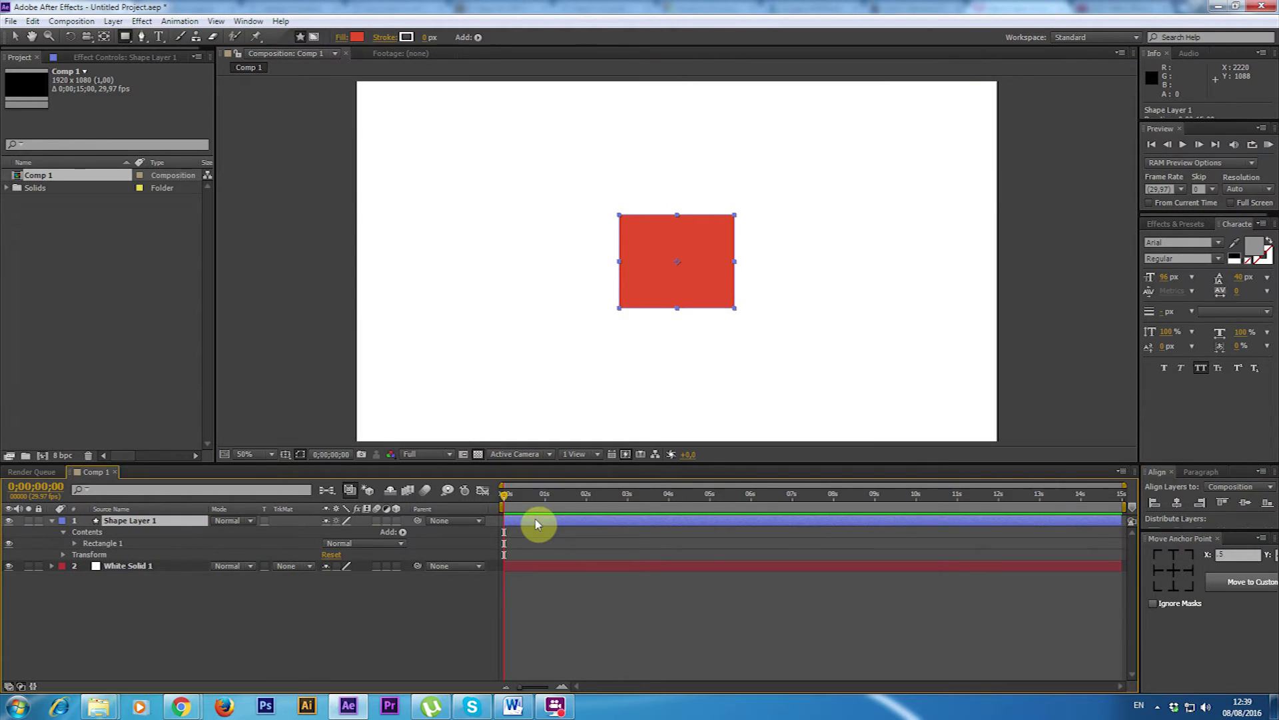
pyautogui.press('p')
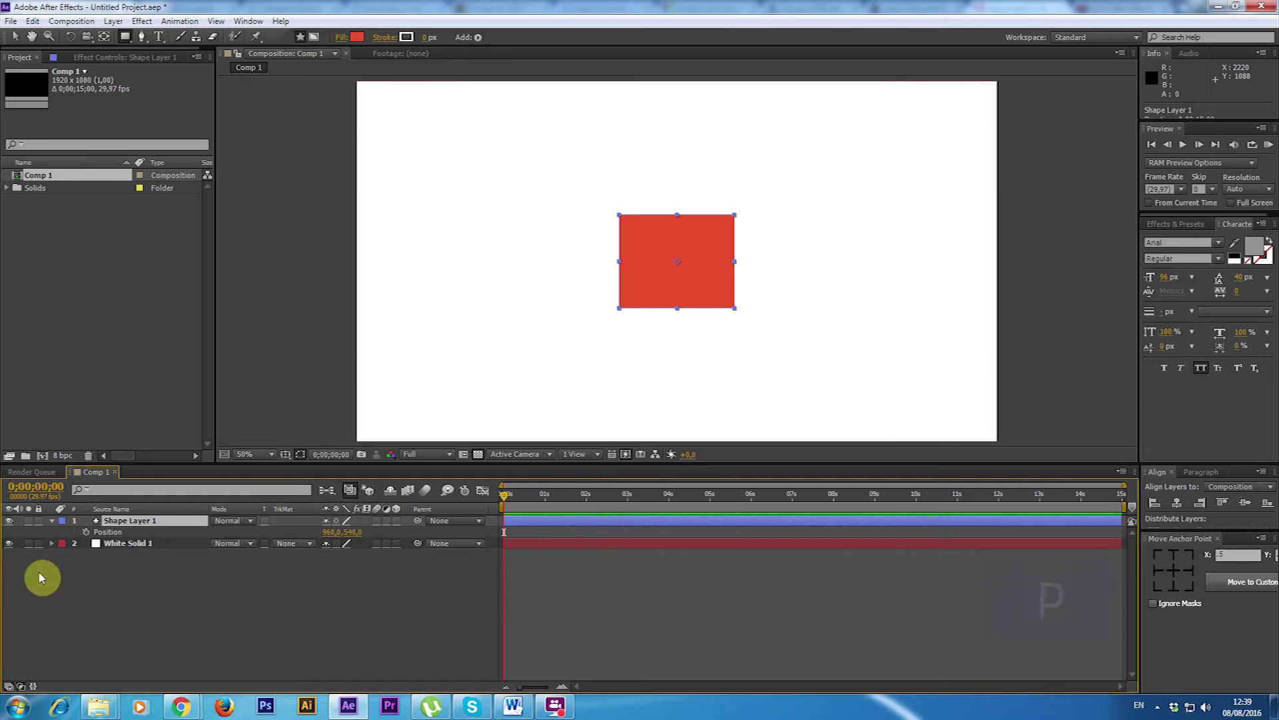
# - Keyframe the square's Position from the far left at 0 s to the right at about 5 s
pyautogui.click(86, 532)
pyautogui.moveTo(609, 516); pyautogui.dragTo(720, 508)
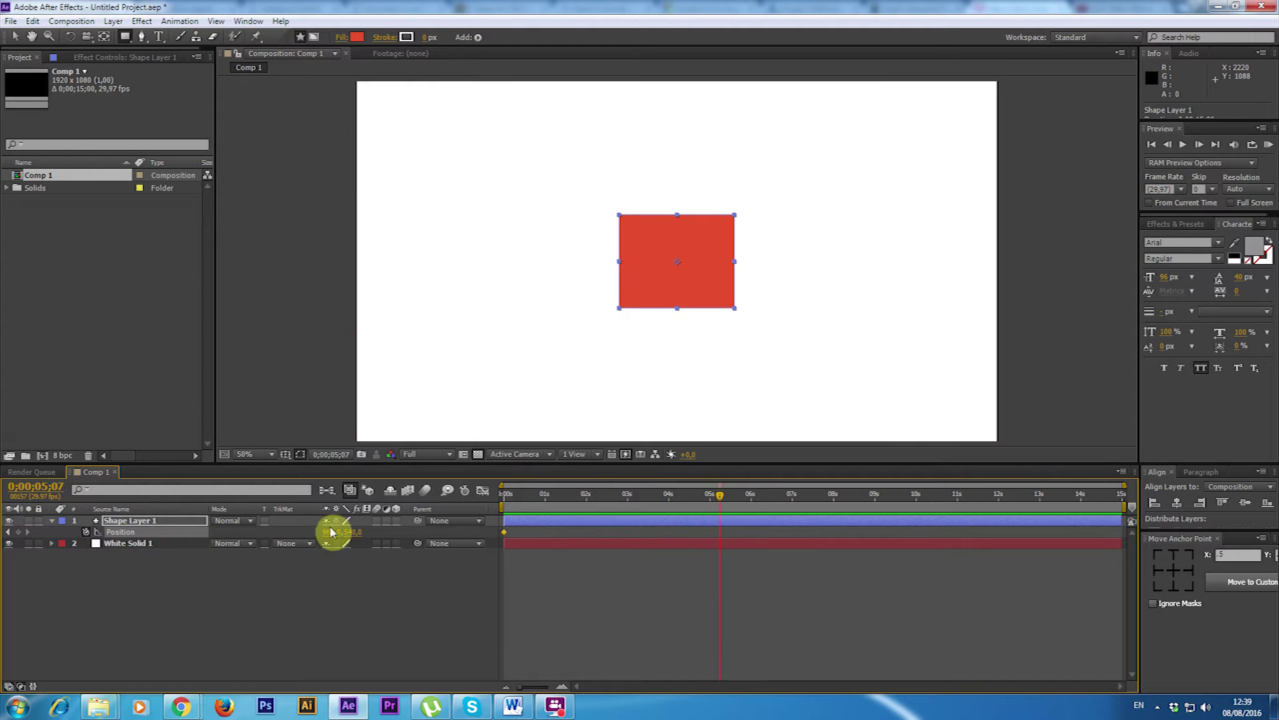
pyautogui.moveTo(351, 531); pyautogui.dragTo(647, 533)
pyautogui.click(507, 500)
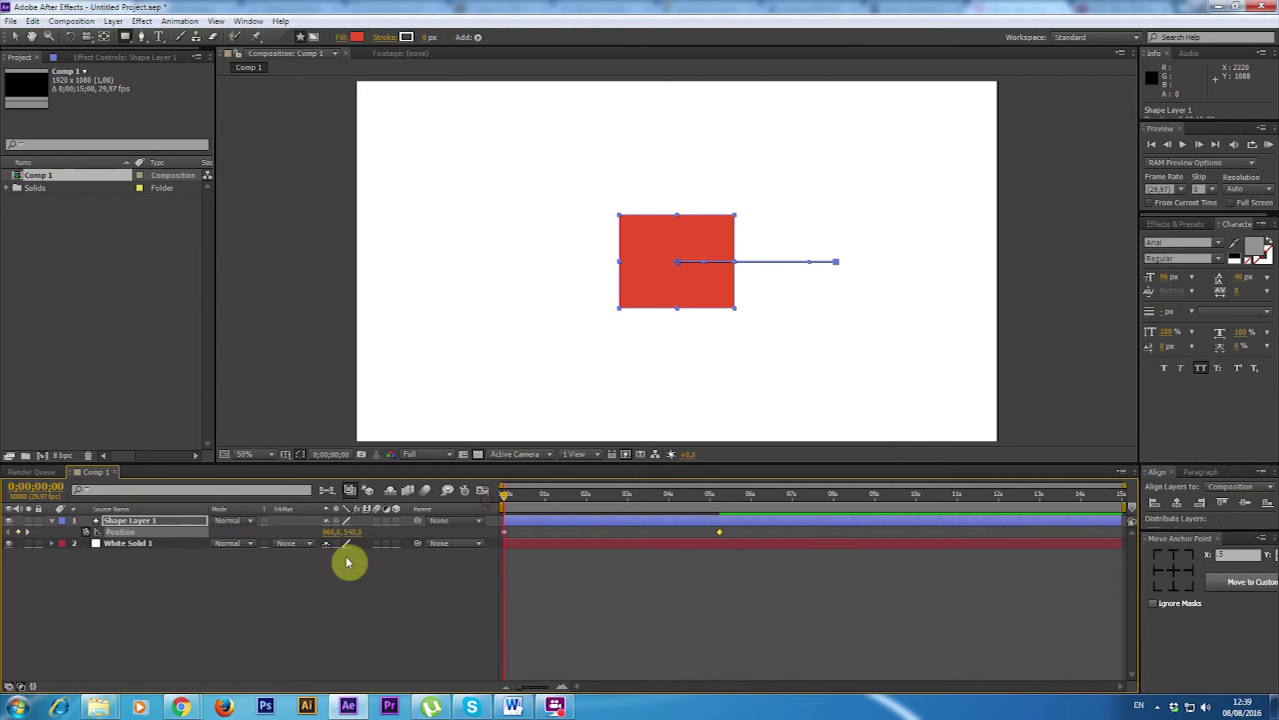
pyautogui.moveTo(331, 537); pyautogui.dragTo(1, 530)
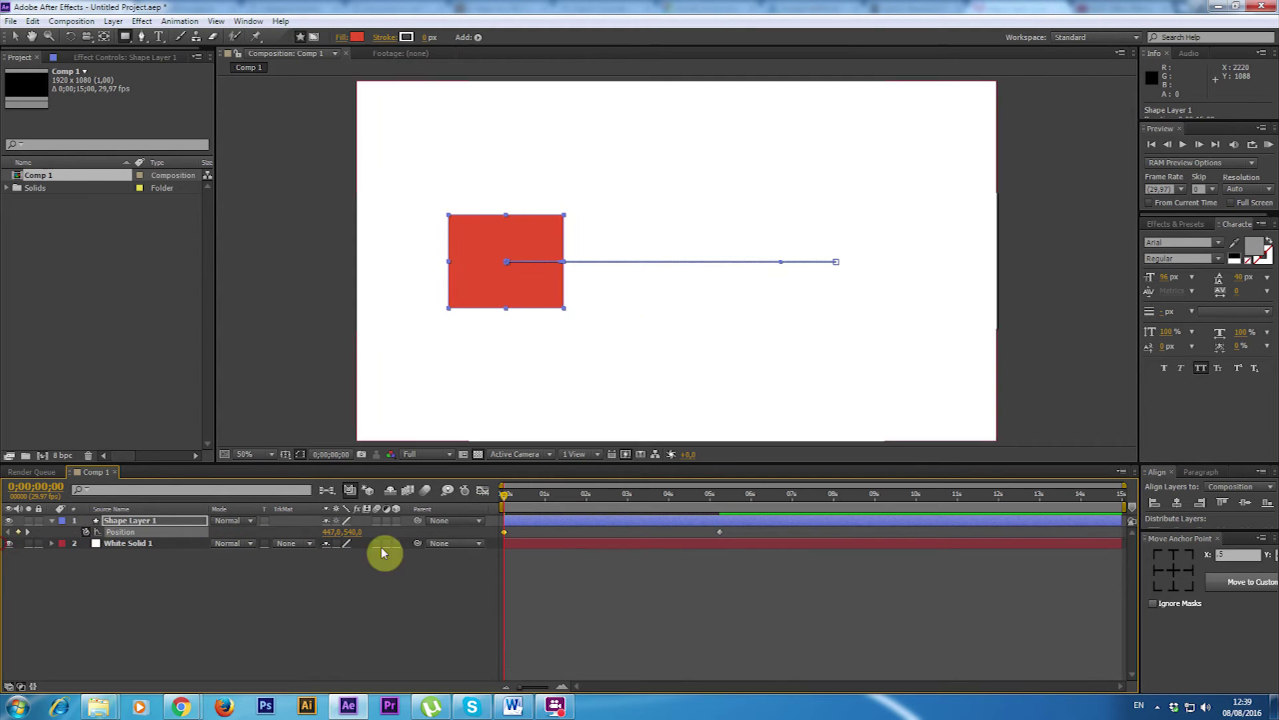
# - Preview the slide and move the end Position keyframe earlier toward 4 seconds
pyautogui.moveTo(507, 497); pyautogui.dragTo(468, 510)
pyautogui.press('space')
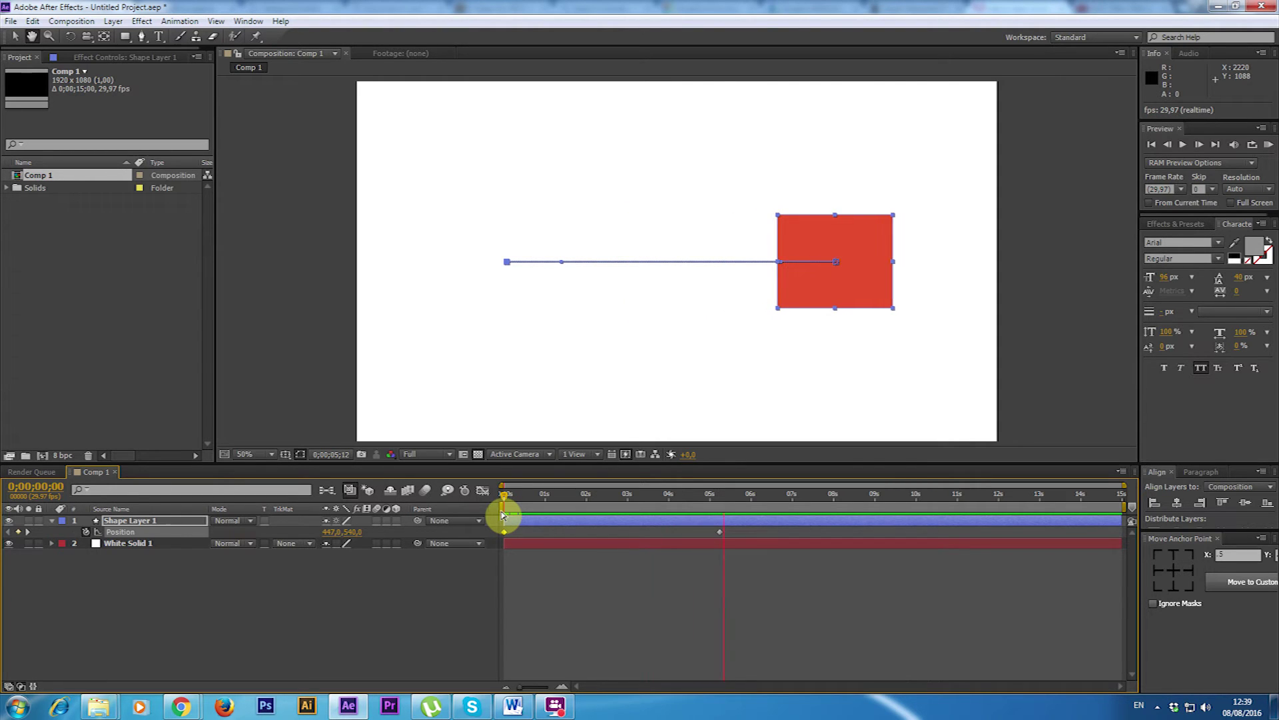
pyautogui.click(722, 512)
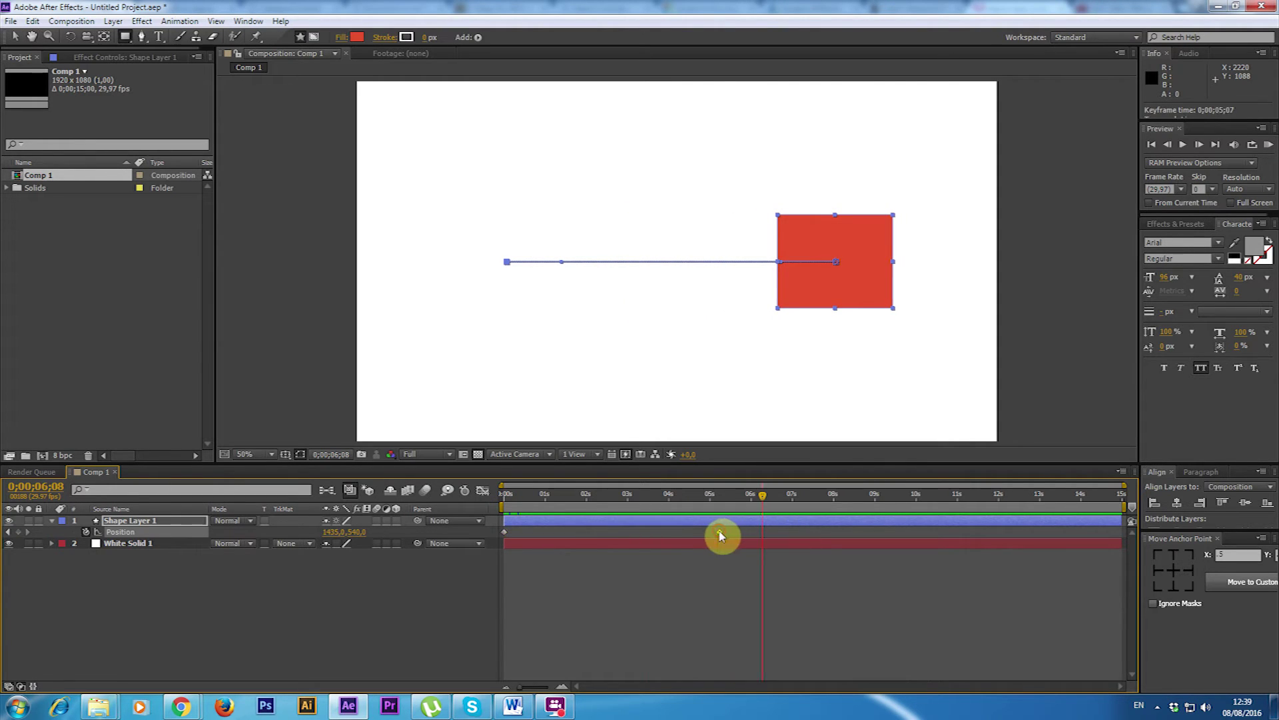
pyautogui.moveTo(722, 531); pyautogui.dragTo(673, 543)
# - Preview the shortened slide, then duplicate Shape Layer 1 into Shape Layer 2 with Ctrl+D
pyautogui.press('space')
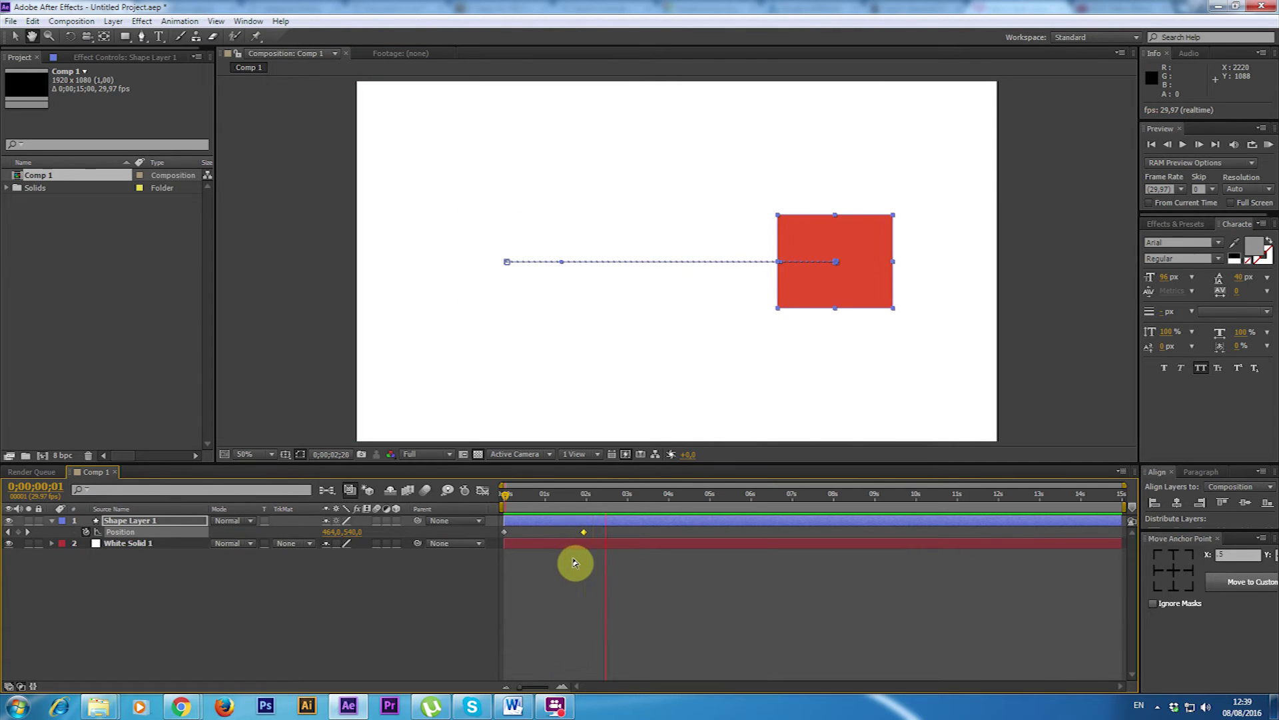
pyautogui.press('space')
pyautogui.click(541, 523)
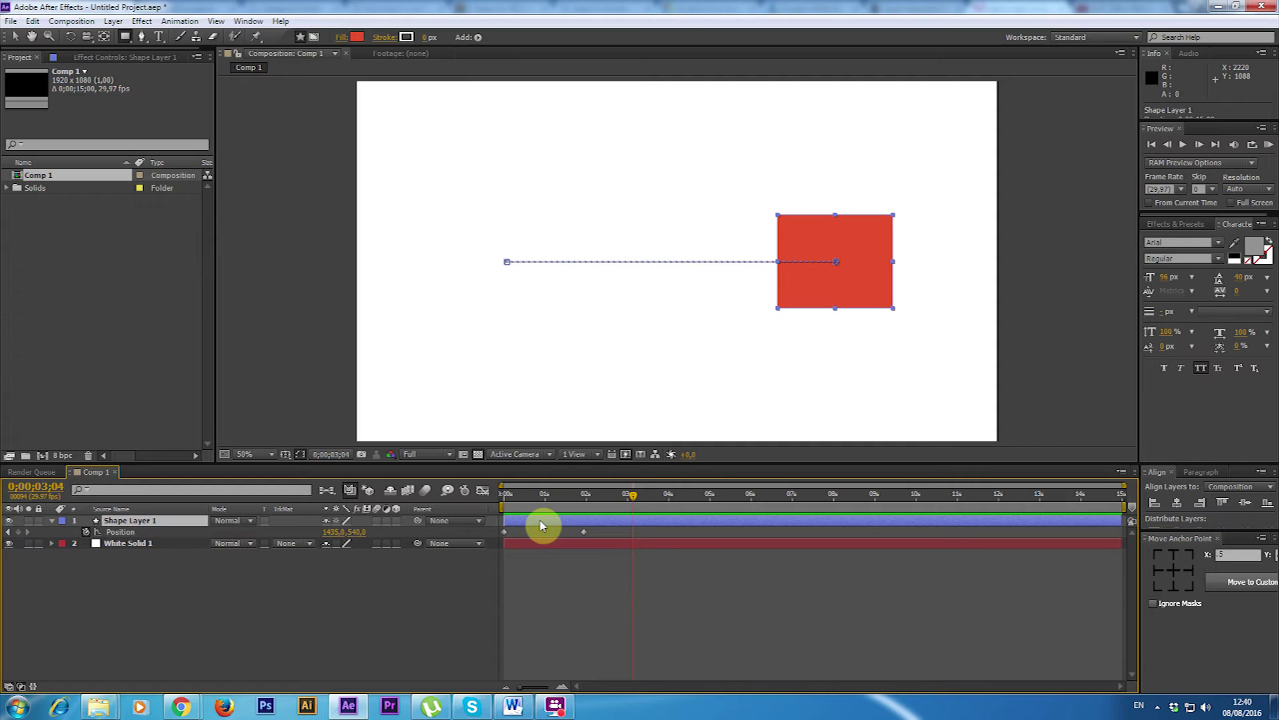
pyautogui.hotkey('ctrl', 'd')
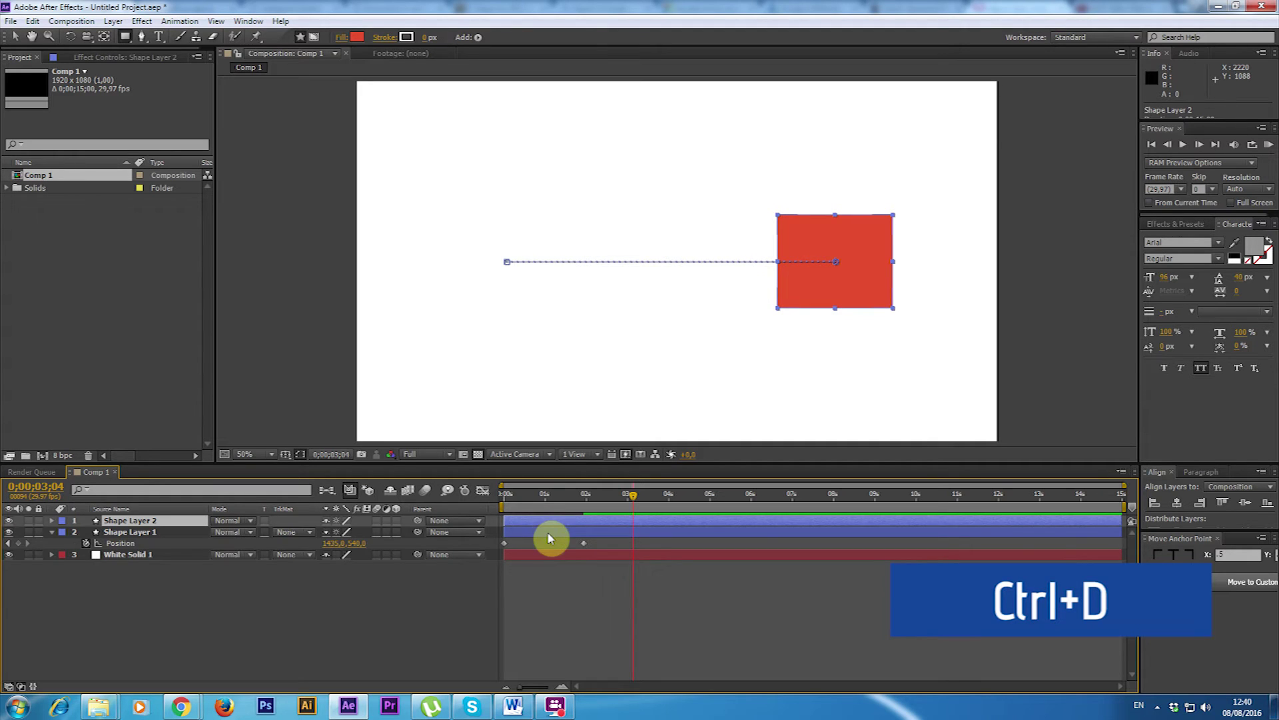
# - Shift both of Shape Layer 2's Position keyframes up to y=184 and scrub to check both squares
pyautogui.press('u')
pyautogui.moveTo(591, 529); pyautogui.dragTo(487, 541)
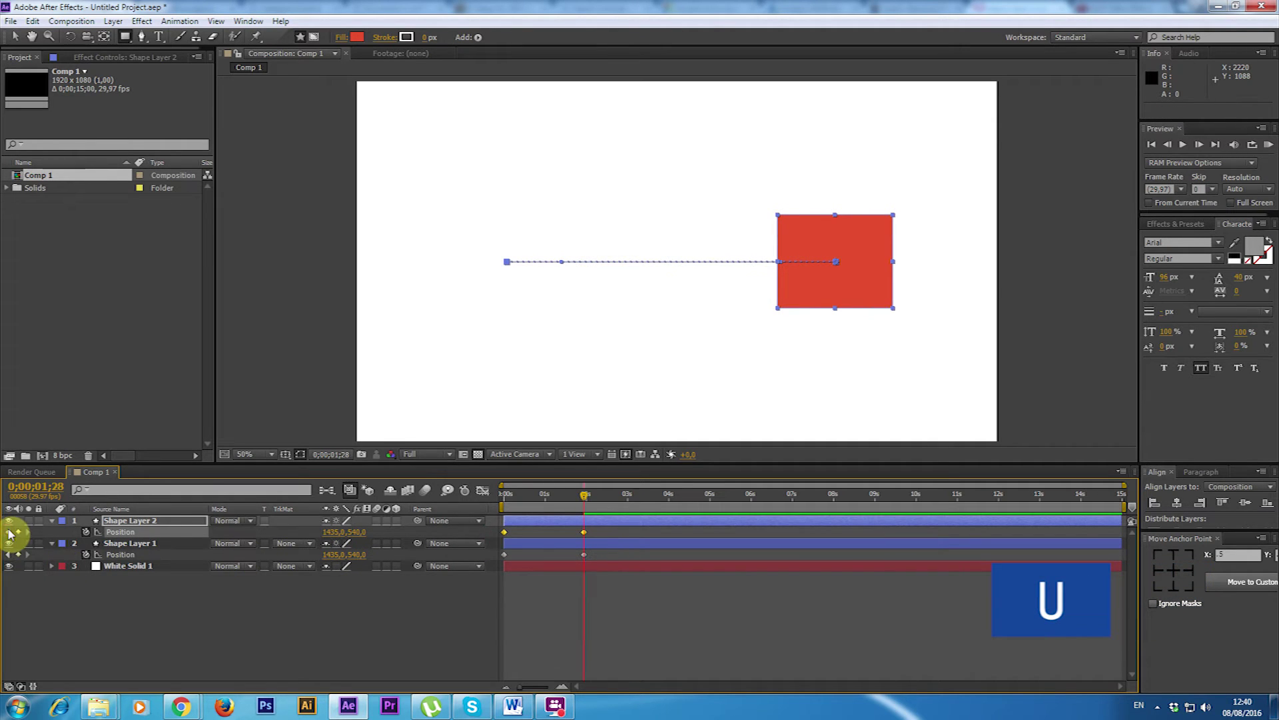
pyautogui.moveTo(358, 531); pyautogui.dragTo(114, 531)
pyautogui.moveTo(518, 501)
pyautogui.mouseDown()
pyautogui.moveTo(593, 501)
pyautogui.moveTo(505, 501)
pyautogui.mouseUp()
pyautogui.click(525, 553)
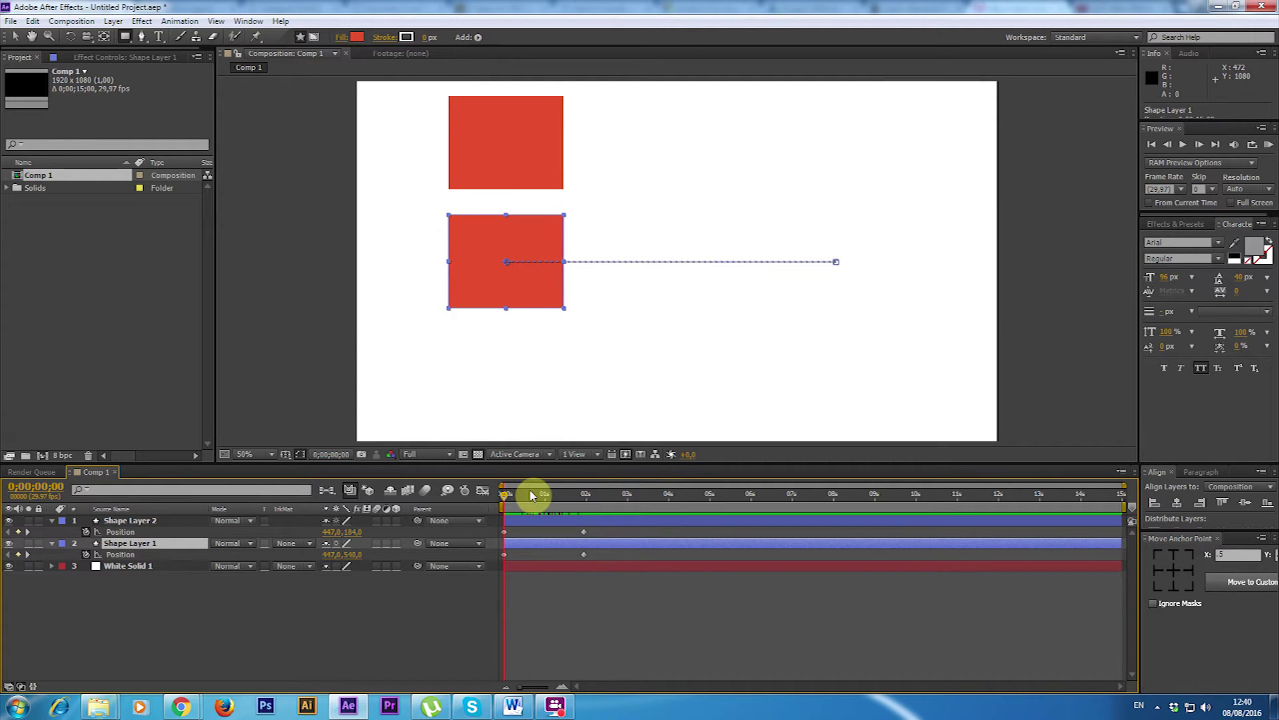
# - Apply Easy Ease (F9) to Shape Layer 1's end keyframe and scrub to compare against the linear square
pyautogui.click(584, 556)
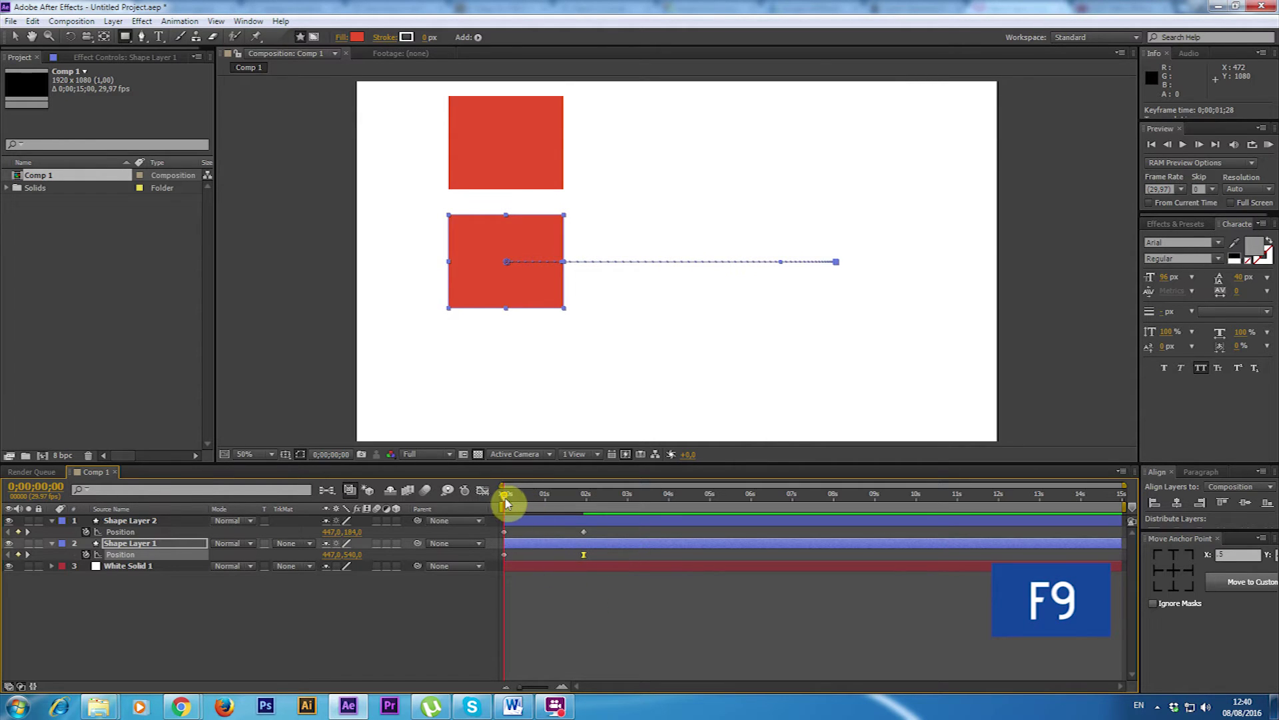
pyautogui.moveTo(506, 501)
pyautogui.mouseDown()
pyautogui.moveTo(585, 508)
pyautogui.moveTo(500, 509)
pyautogui.mouseUp()
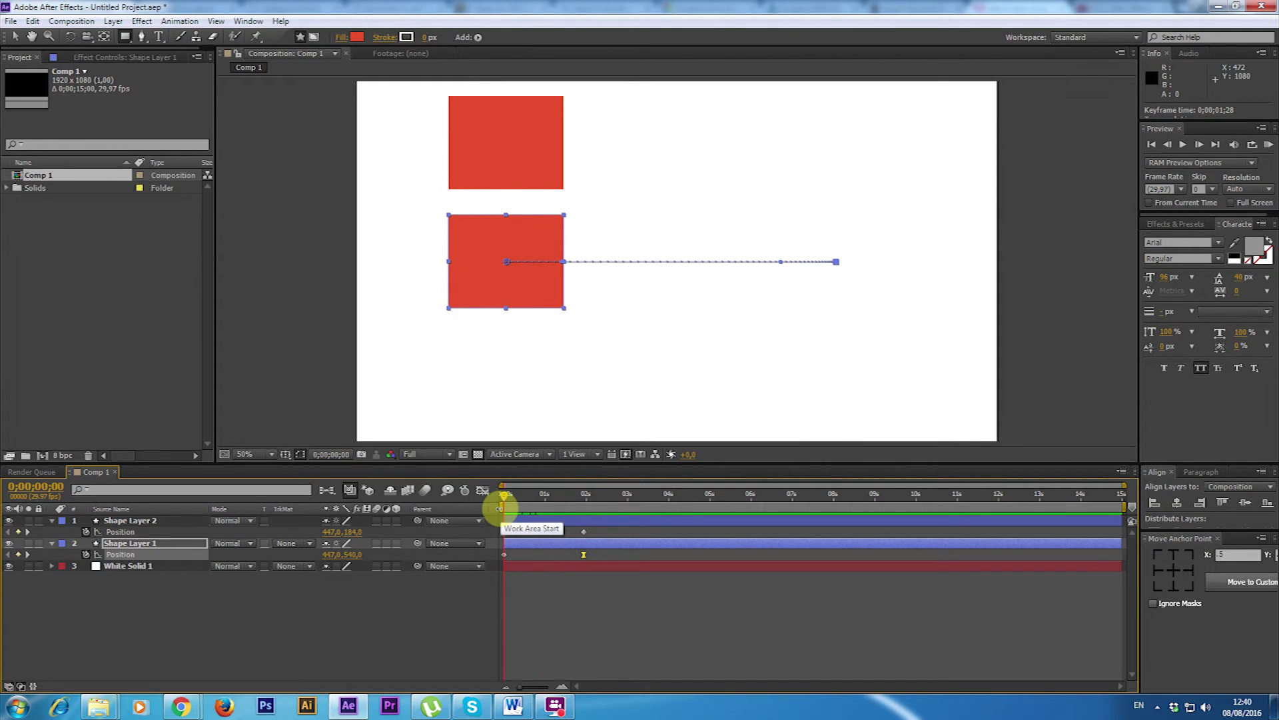
pyautogui.moveTo(505, 501); pyautogui.dragTo(586, 503)
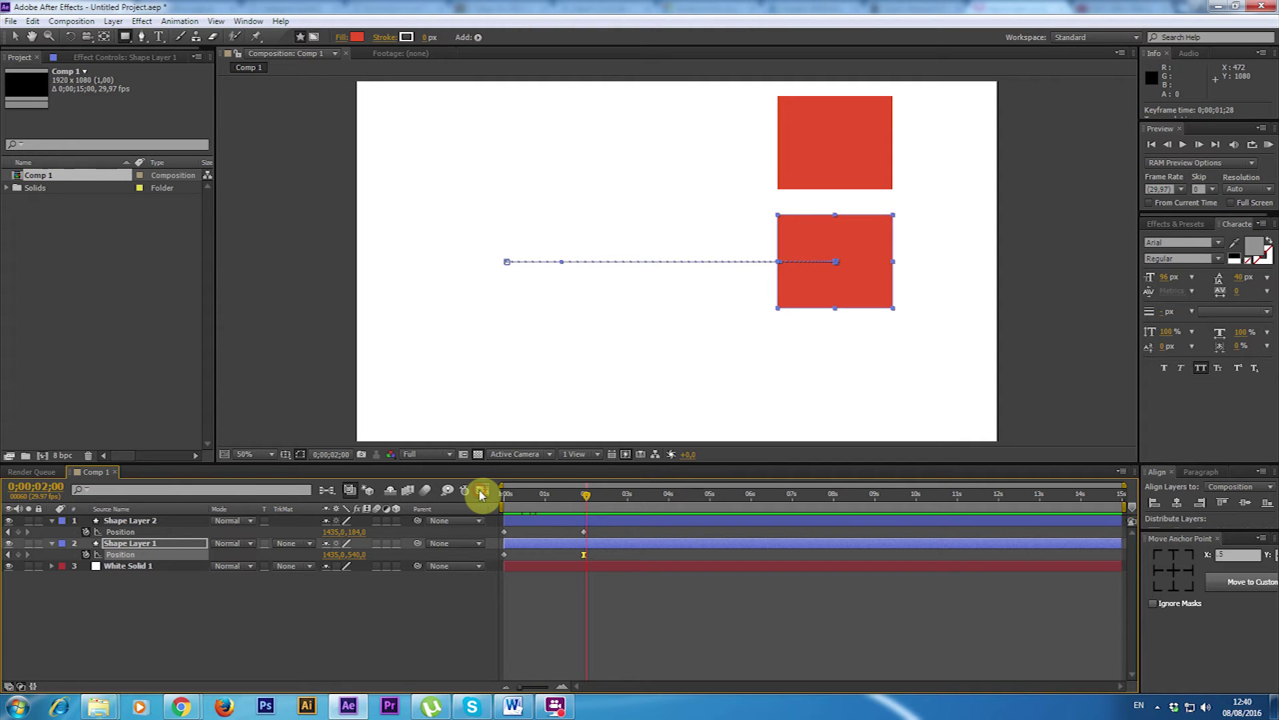
# - Compare both layers' Position speed curves in the Graph Editor, ending on Shape Layer 1's curve
pyautogui.click(482, 492)
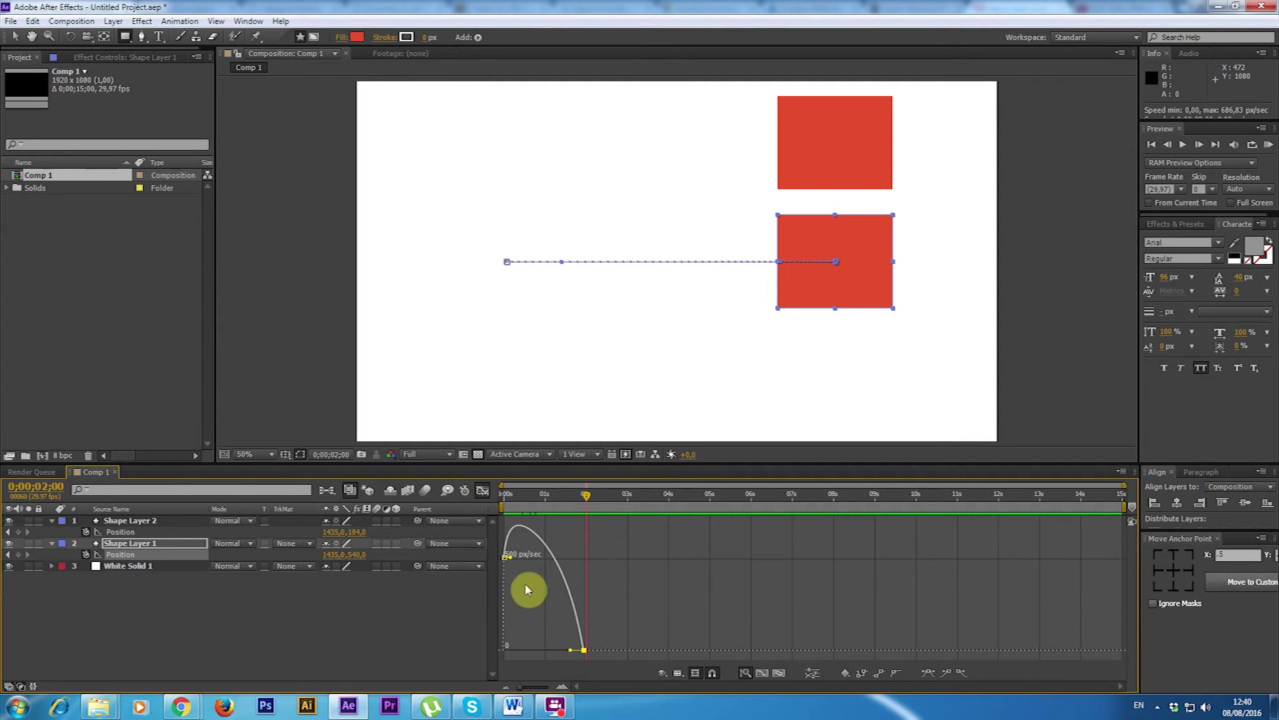
pyautogui.click(506, 497)
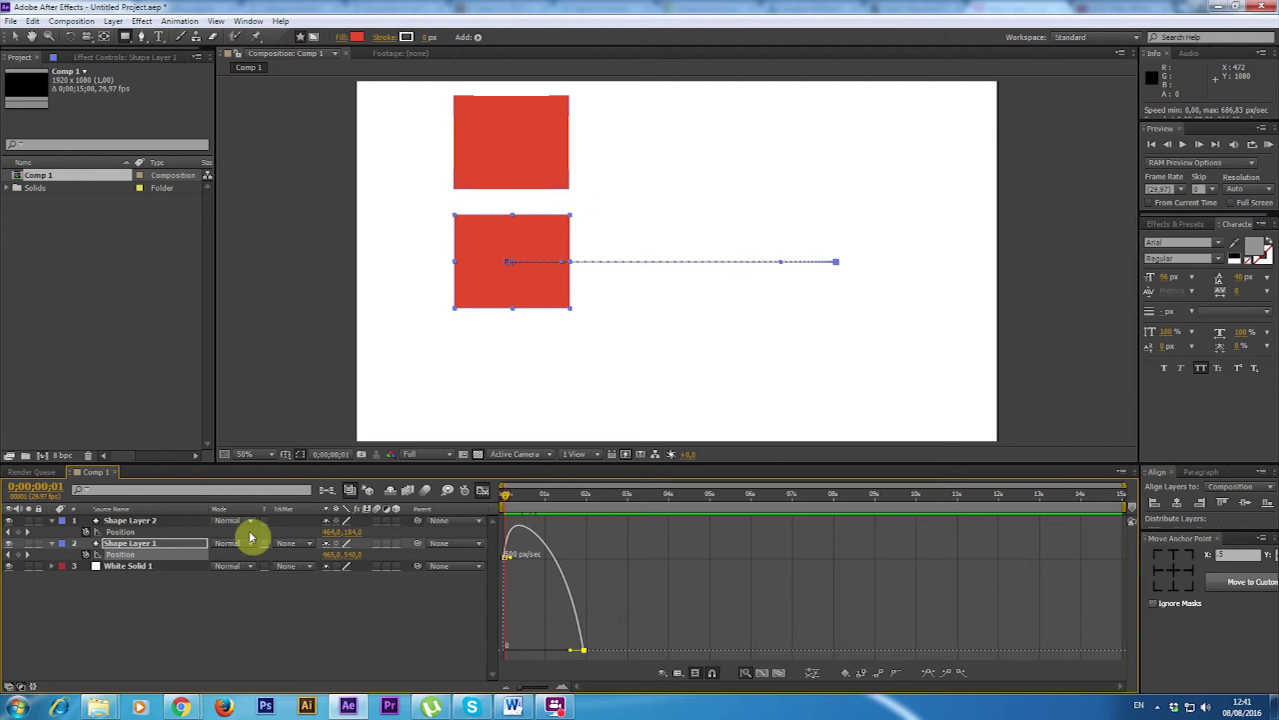
pyautogui.click(137, 521)
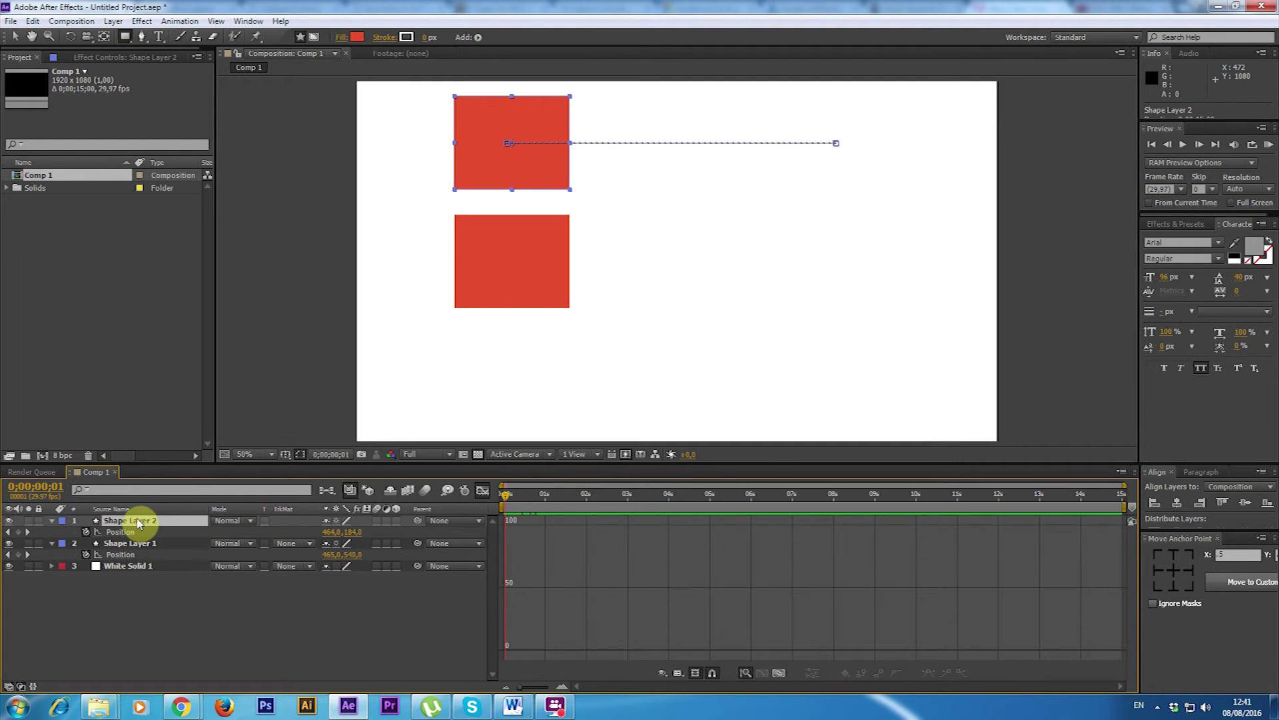
pyautogui.click(129, 533)
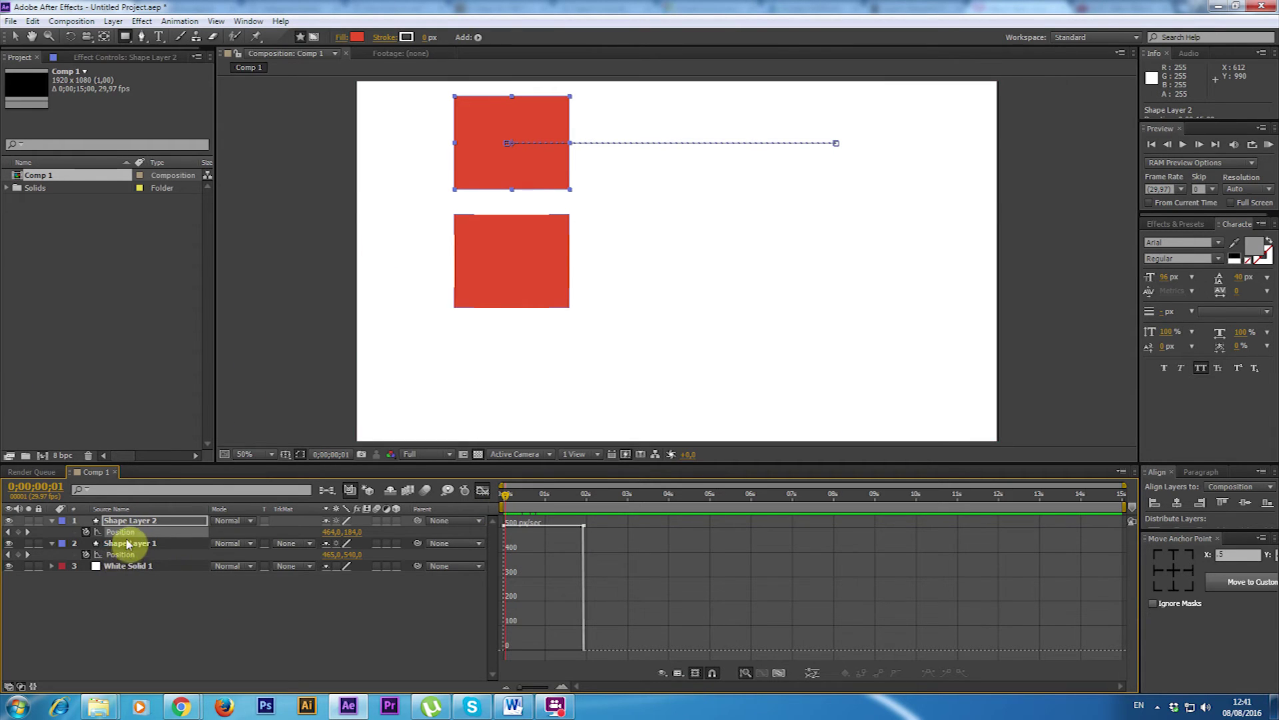
pyautogui.click(126, 557)
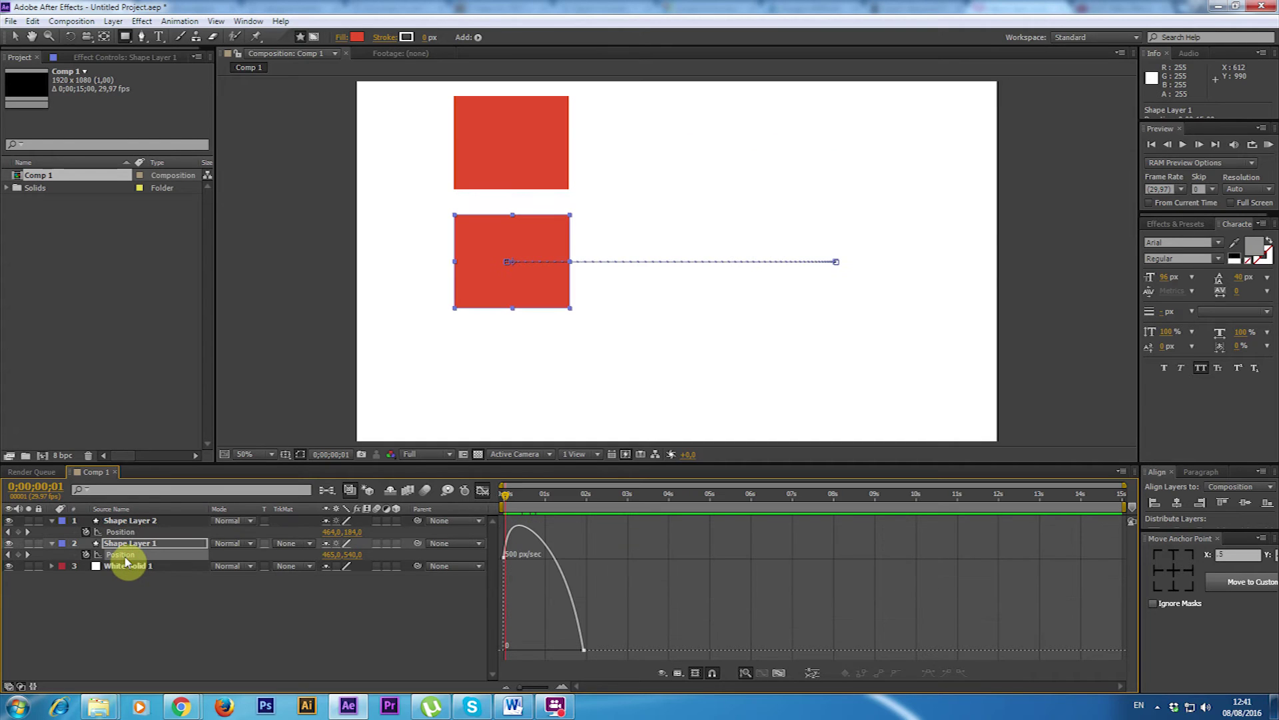
pyautogui.click(125, 533)
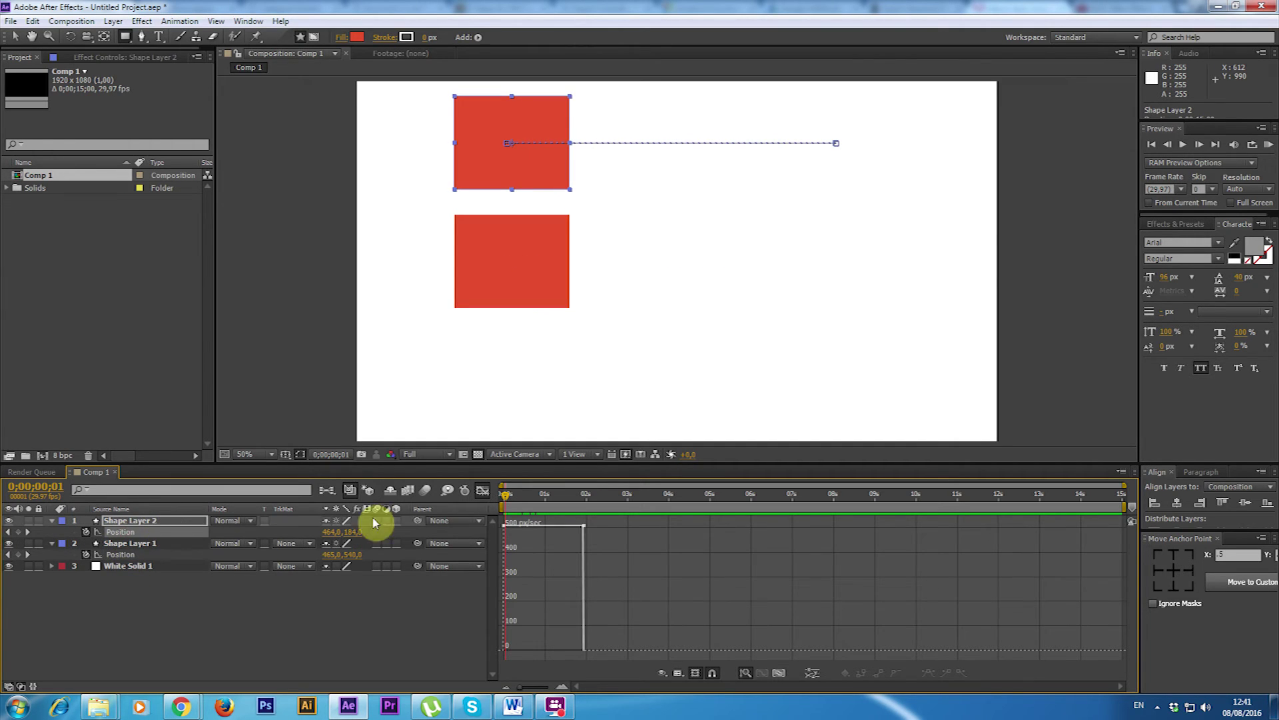
pyautogui.moveTo(507, 497); pyautogui.dragTo(585, 501)
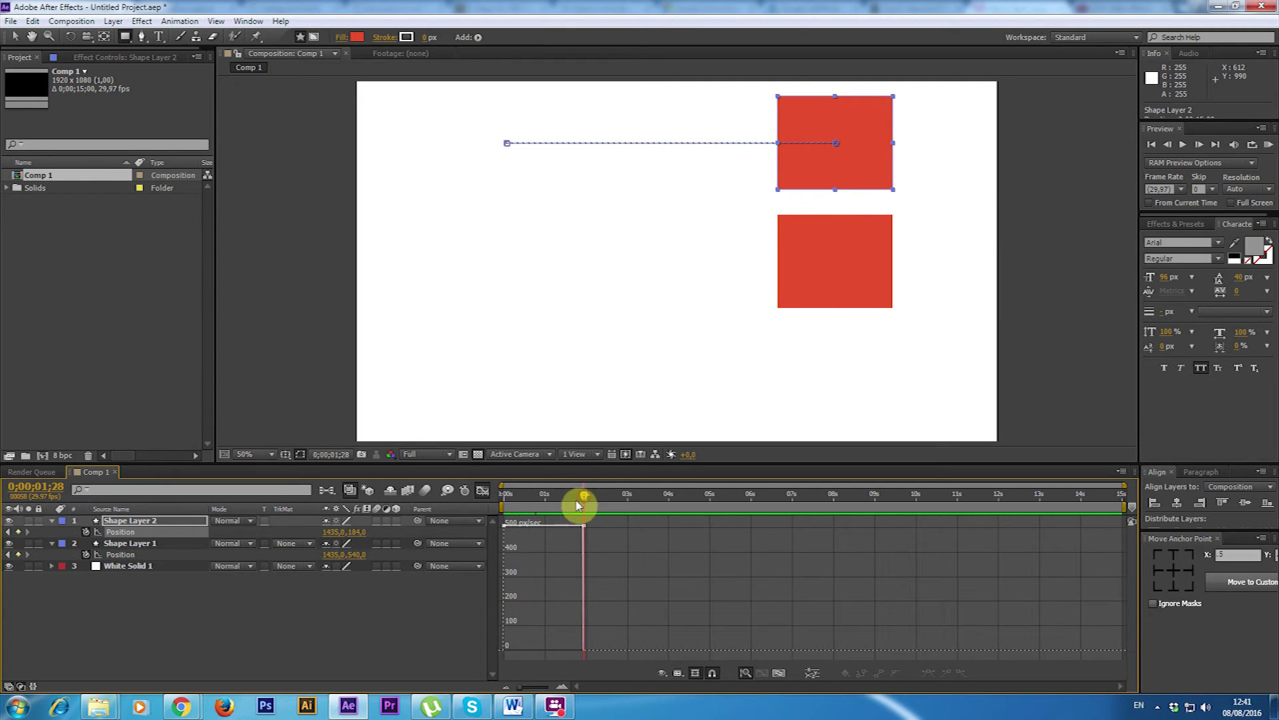
pyautogui.click(121, 555)
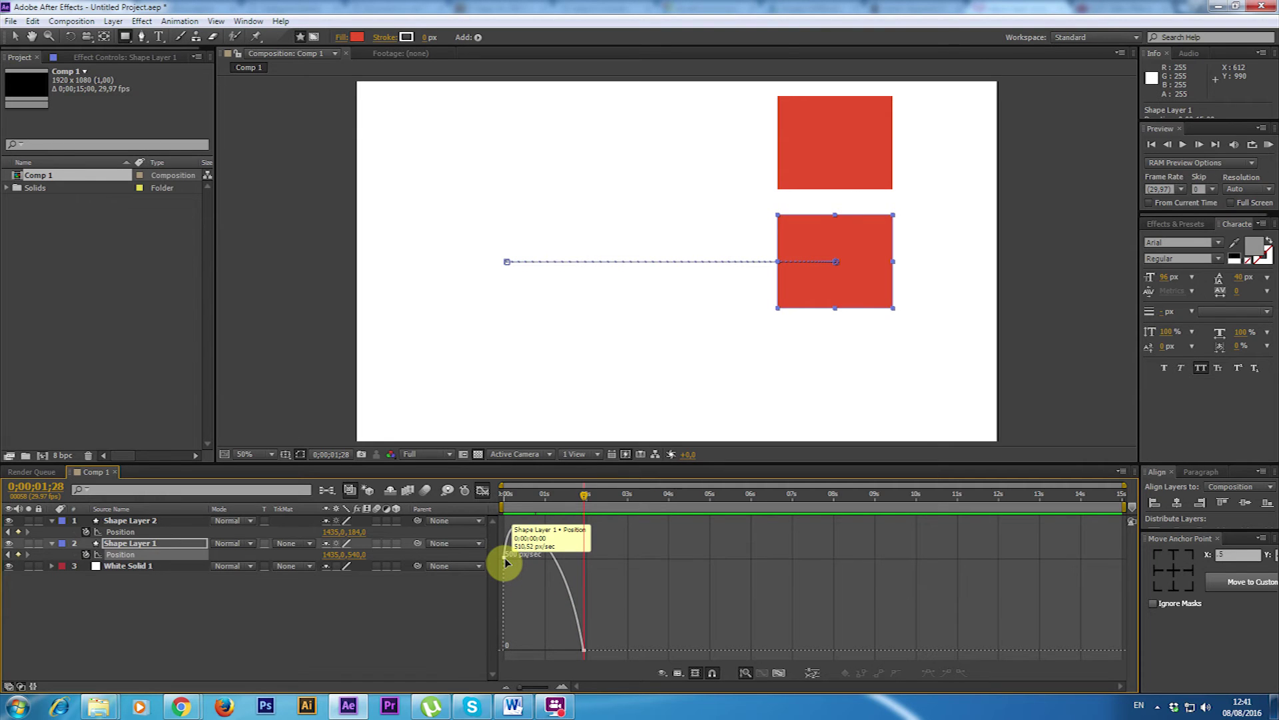
# - Drag the first keyframe's influence handle right so the speed peaks at 797.53 px/sec, then scrub
pyautogui.click(506, 561)
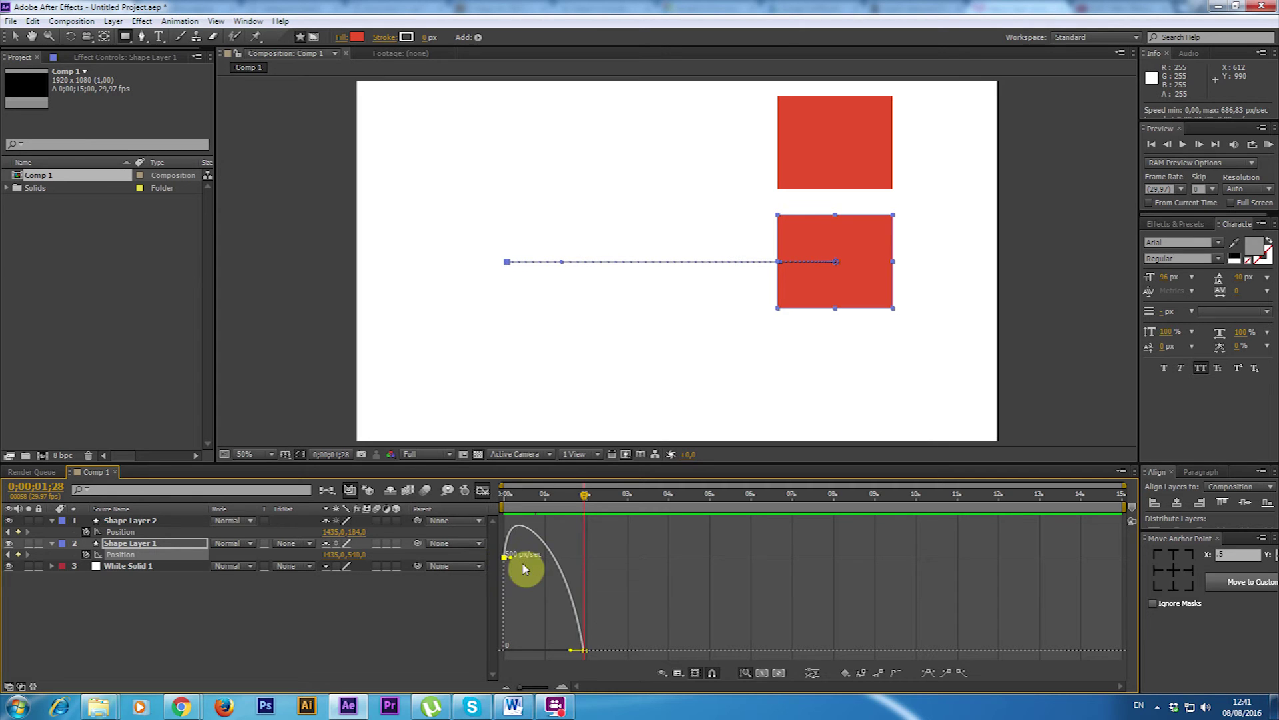
pyautogui.moveTo(511, 564); pyautogui.dragTo(517, 651)
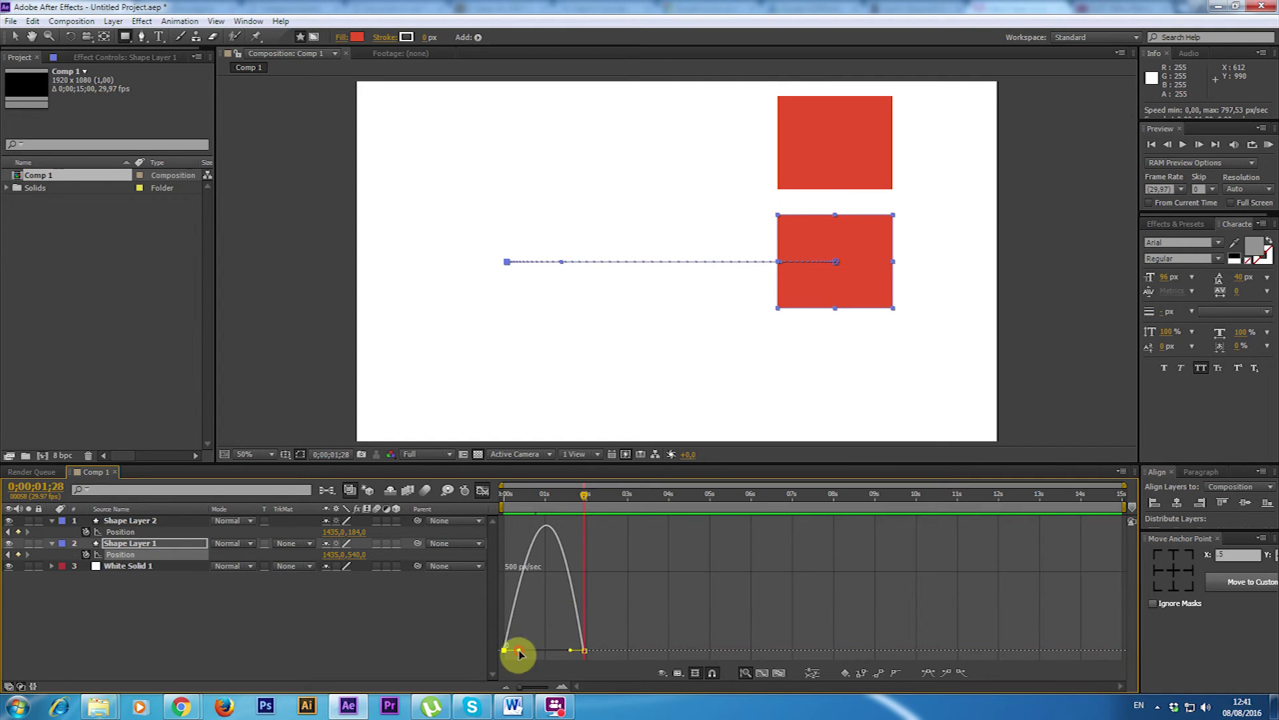
pyautogui.moveTo(585, 501)
pyautogui.mouseDown()
pyautogui.moveTo(569, 505)
pyautogui.moveTo(587, 511)
pyautogui.mouseUp()
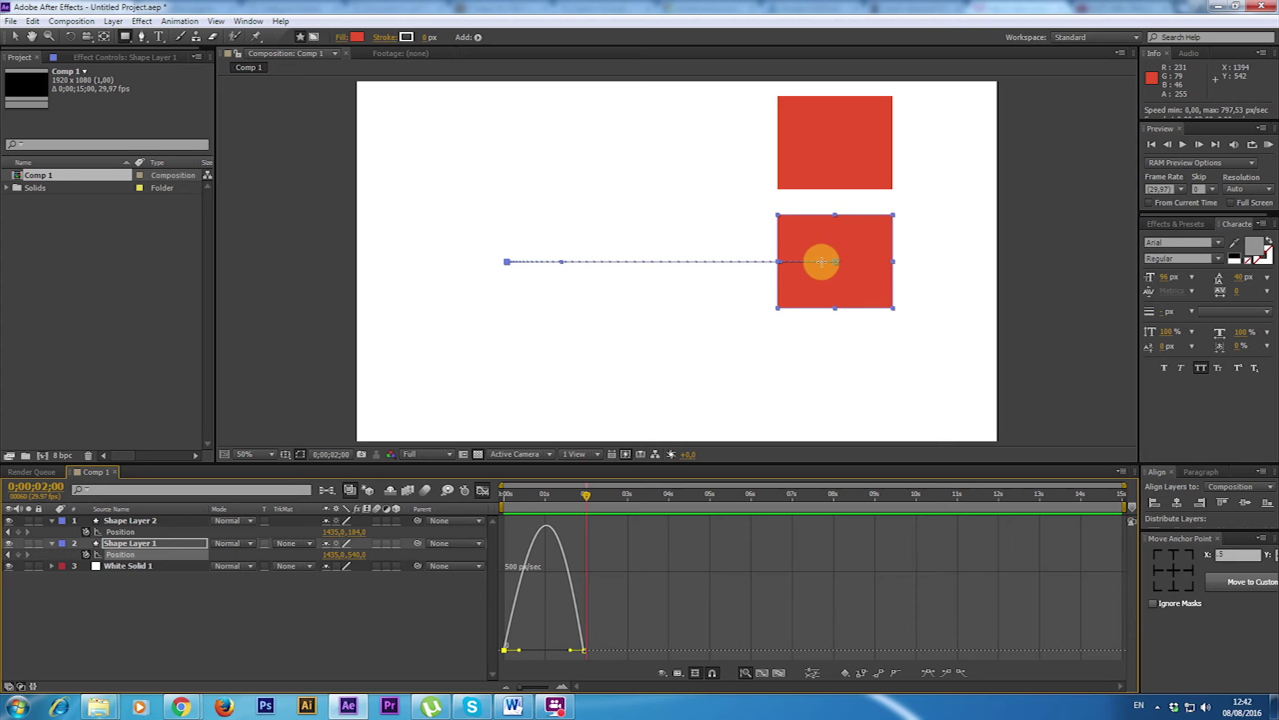
pyautogui.moveTo(586, 495); pyautogui.dragTo(554, 505)
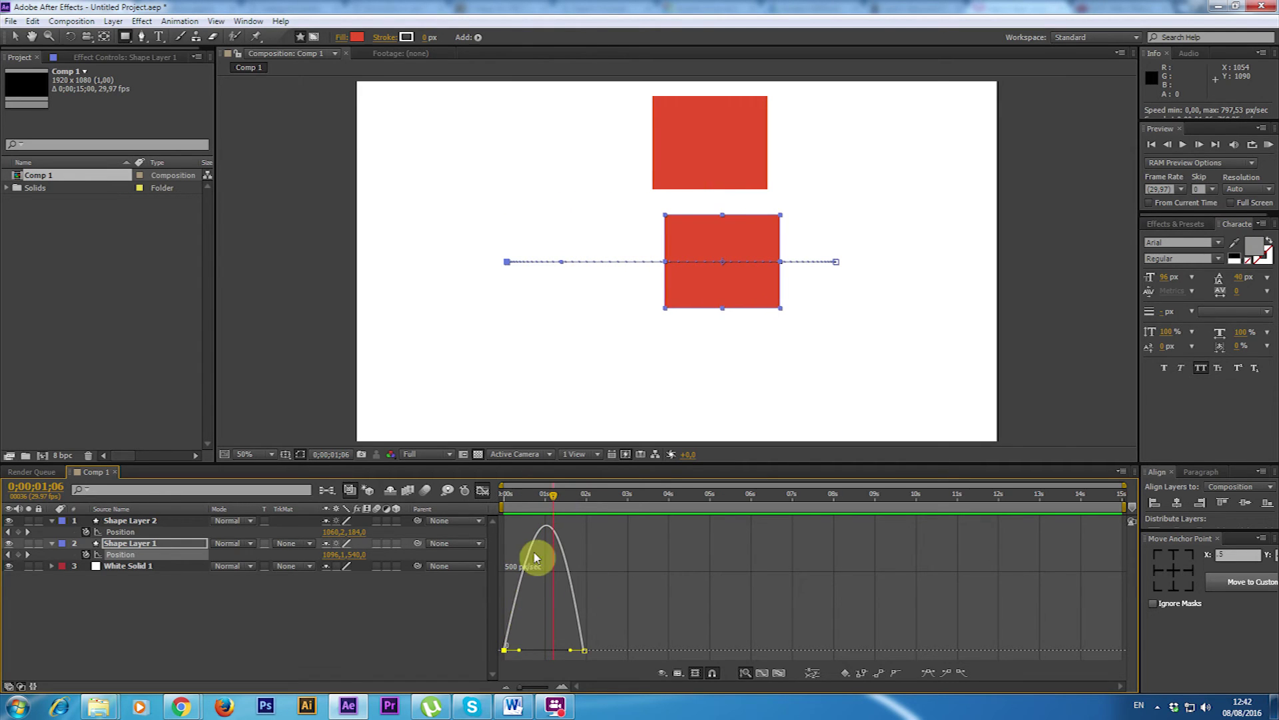
pyautogui.moveTo(544, 529)
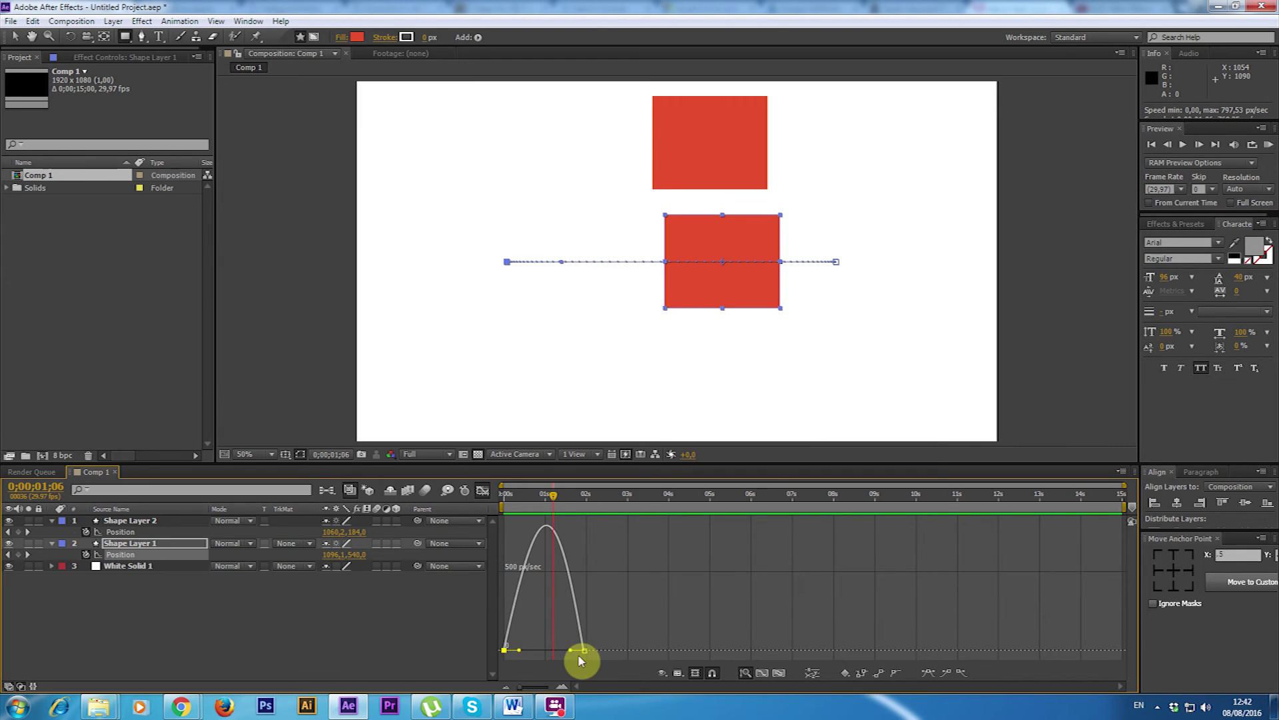
# - Raise the first keyframe's outgoing speed so the square starts moving, peaking at 688.46 px/sec
pyautogui.moveTo(504, 650); pyautogui.dragTo(504, 526)
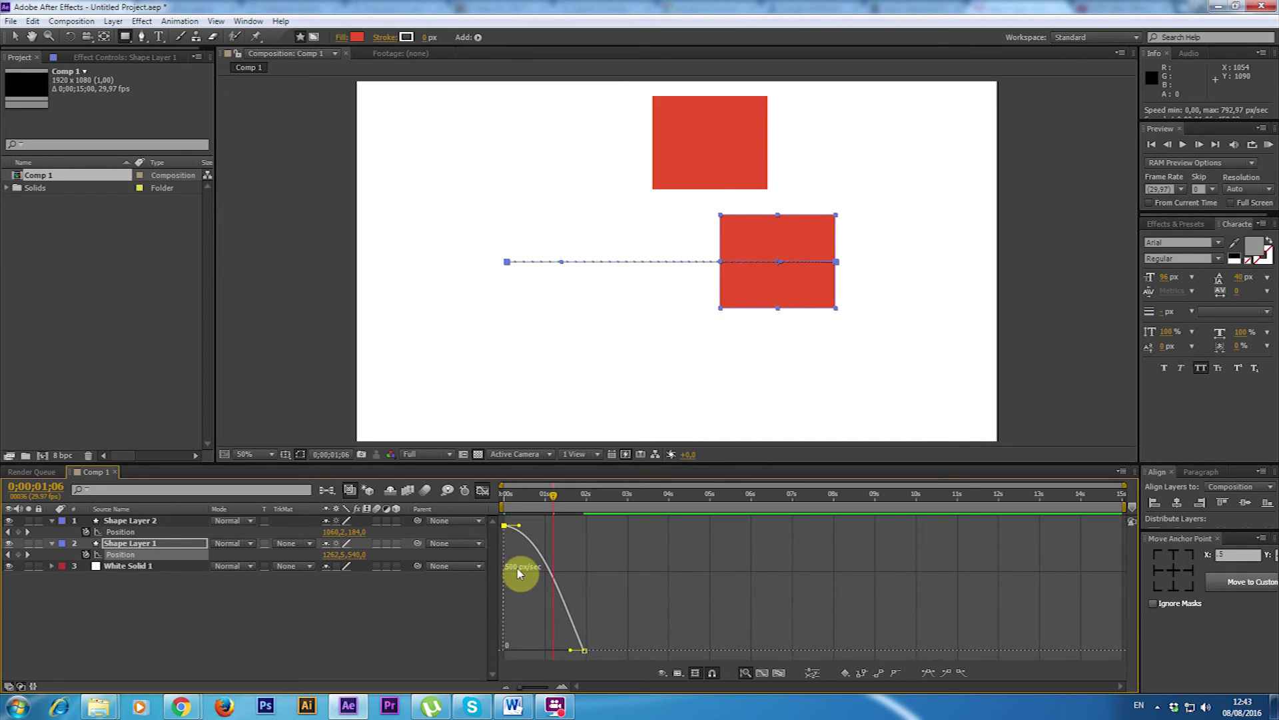
pyautogui.click(508, 497)
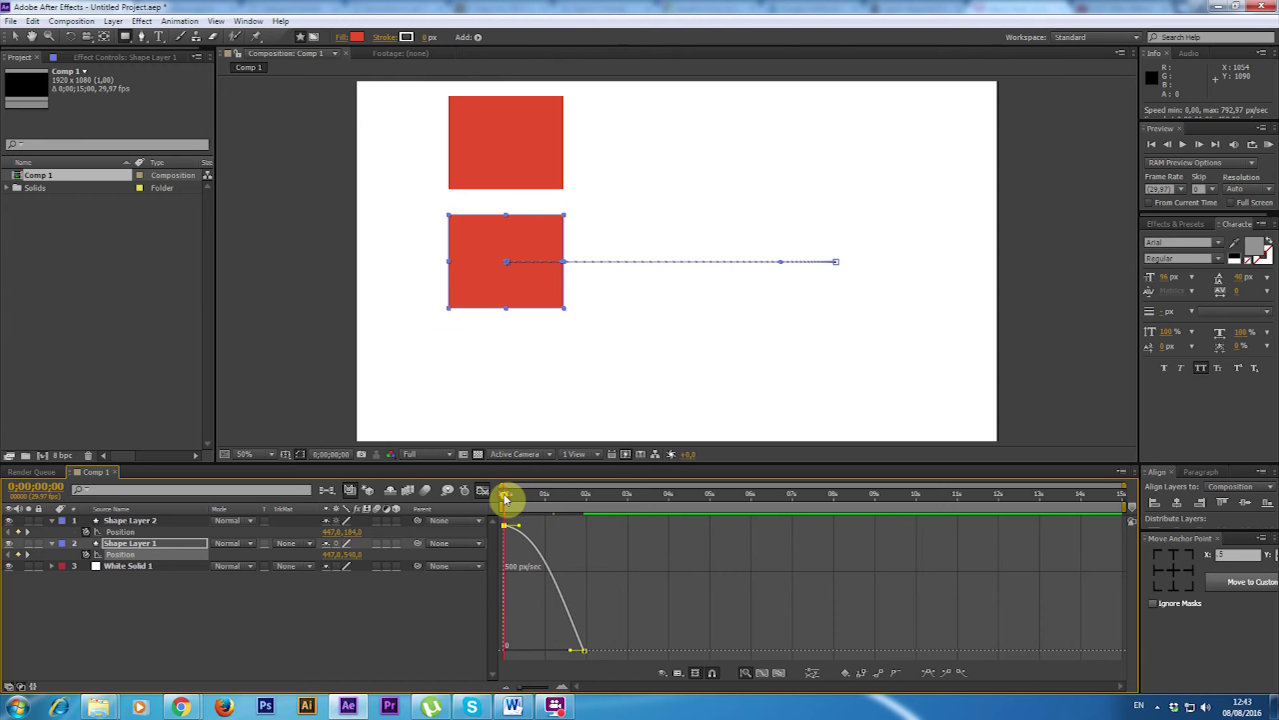
pyautogui.moveTo(508, 497); pyautogui.dragTo(563, 506)
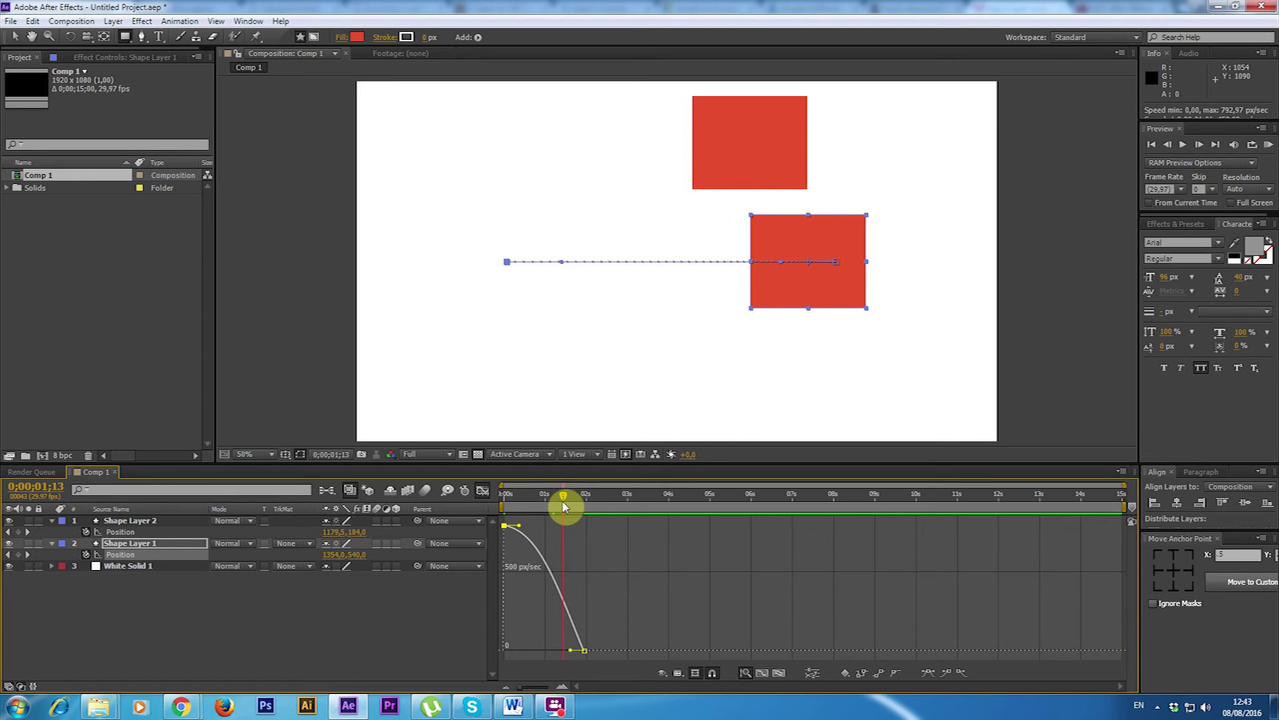
pyautogui.moveTo(563, 506); pyautogui.dragTo(499, 510)
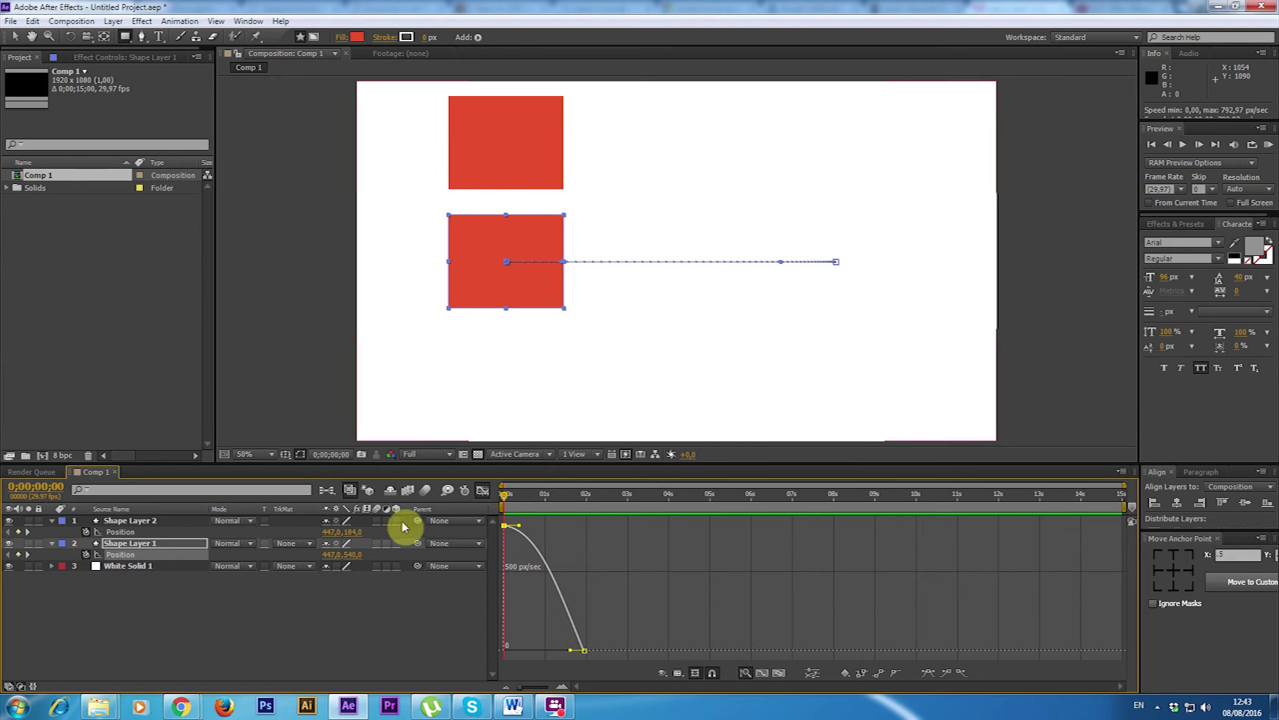
pyautogui.moveTo(508, 530)
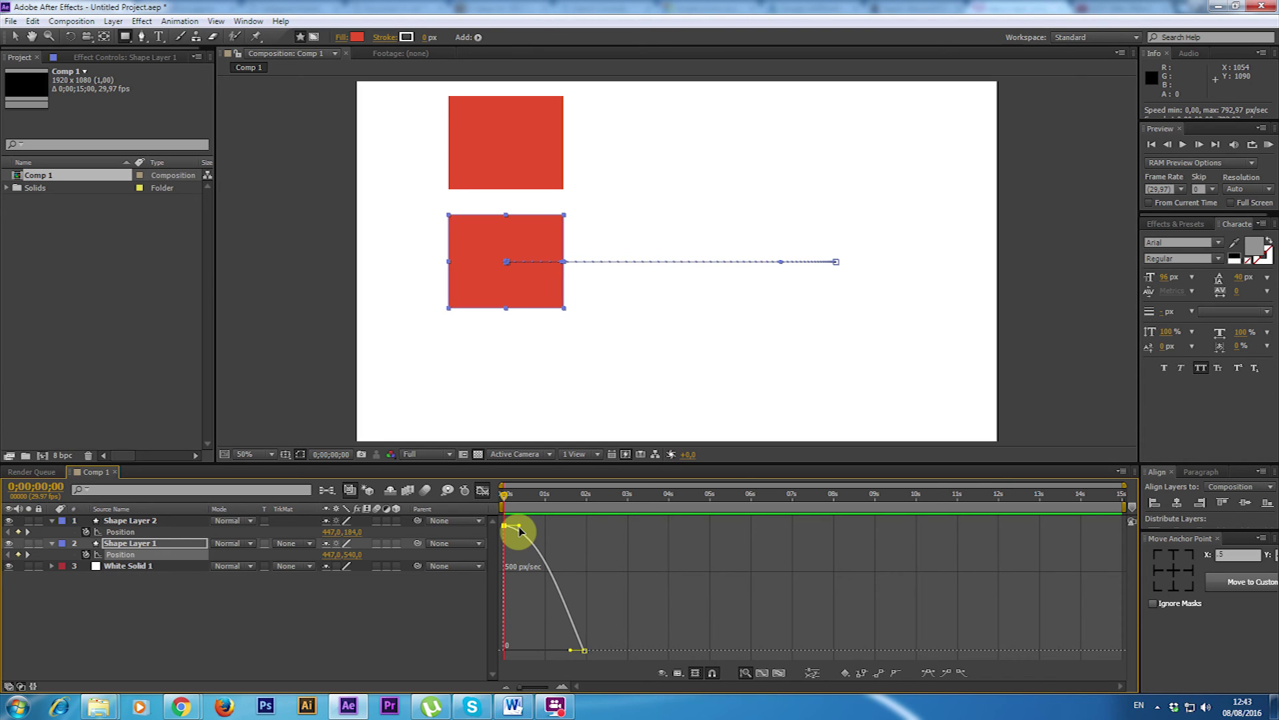
pyautogui.moveTo(520, 531)
pyautogui.mouseDown()
pyautogui.moveTo(503, 520)
pyautogui.moveTo(505, 550)
pyautogui.moveTo(505, 538)
pyautogui.mouseUp()
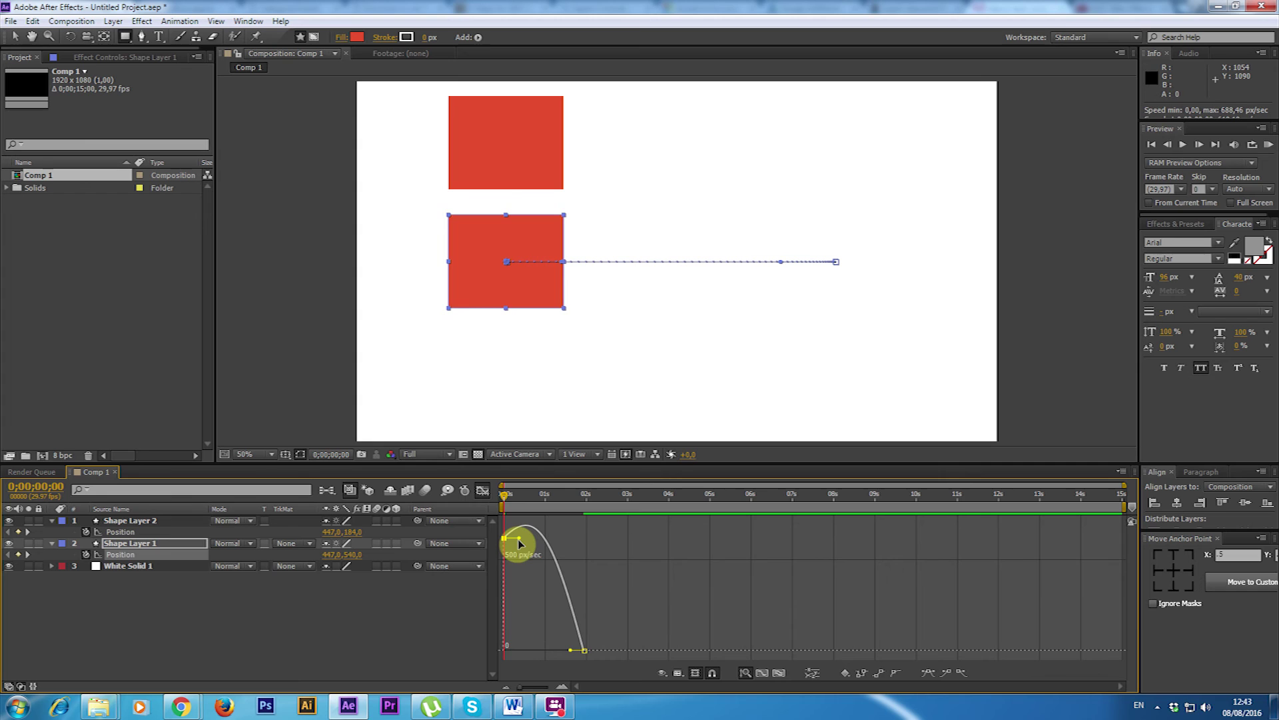
# - Shorten the first keyframe's influence and stretch the second's ease-in to 100%, starting near 2336.90 px/sec
pyautogui.moveTo(519, 538); pyautogui.dragTo(508, 553)
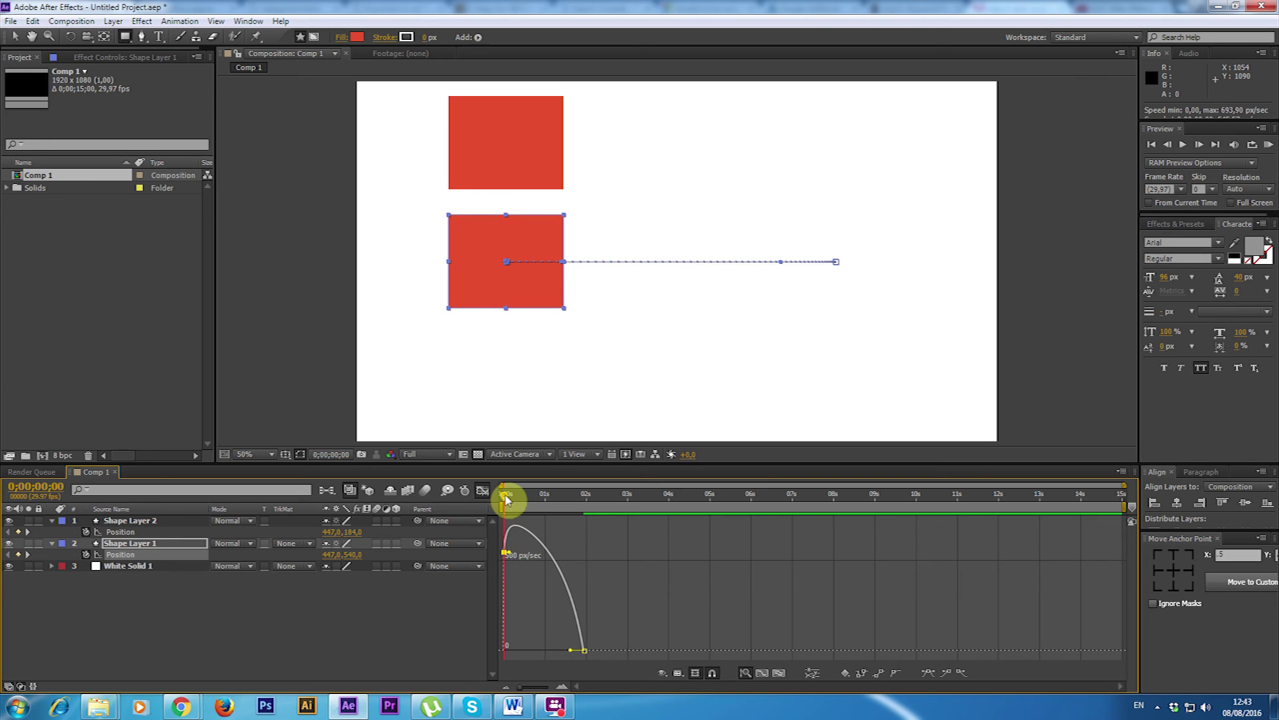
pyautogui.moveTo(572, 653); pyautogui.dragTo(540, 662)
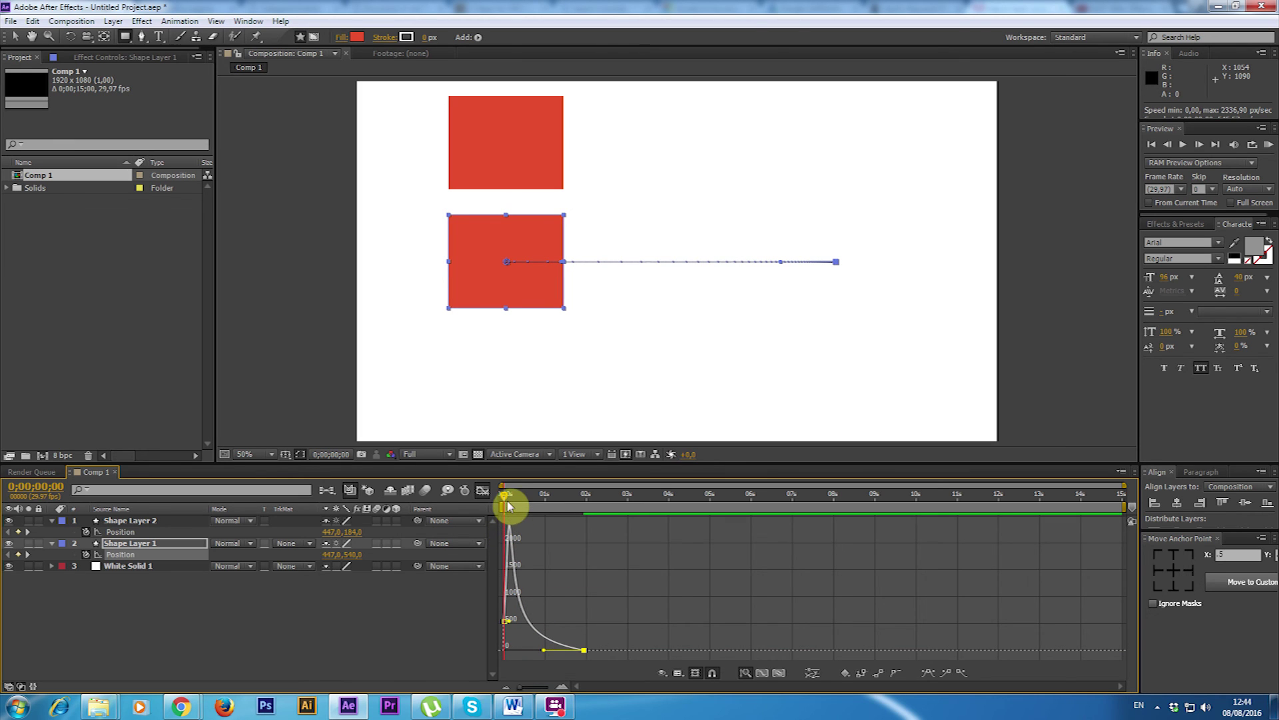
pyautogui.moveTo(504, 501); pyautogui.dragTo(540, 510)
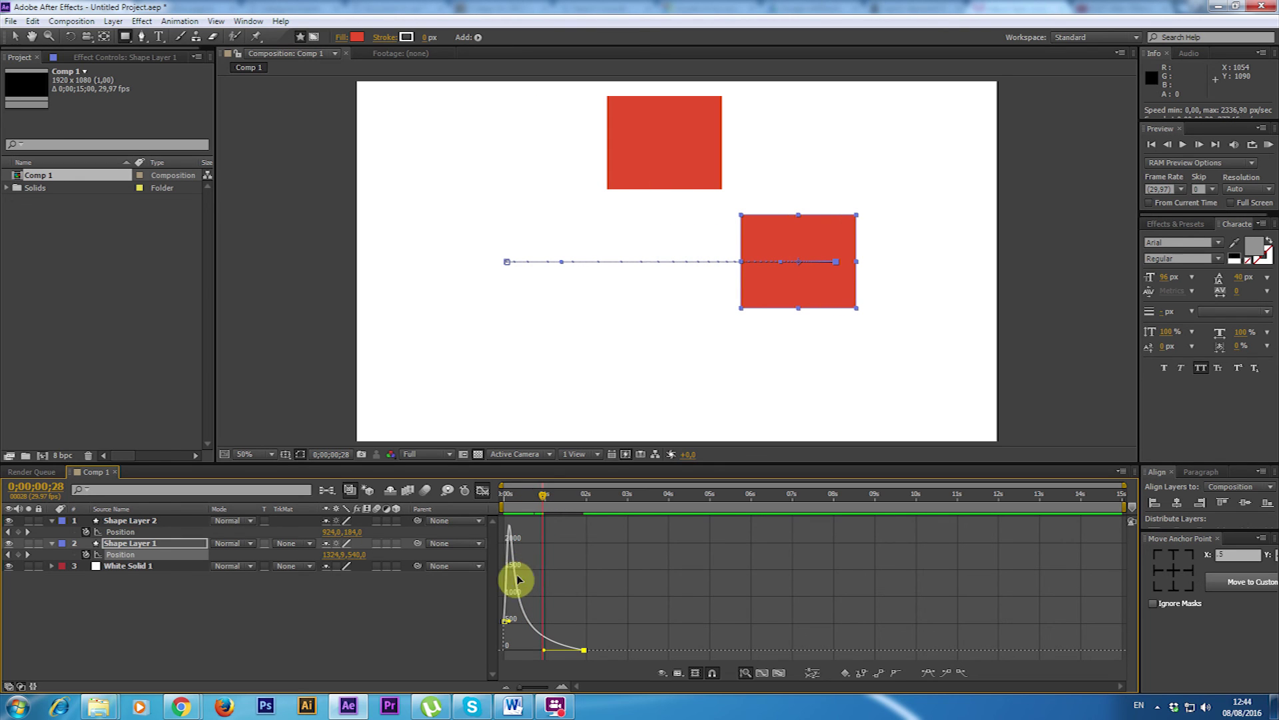
# - Enable motion blur on Shape Layer 1 and the composition master switch, then scrub to preview the blur
pyautogui.click(377, 543)
pyautogui.click(426, 490)
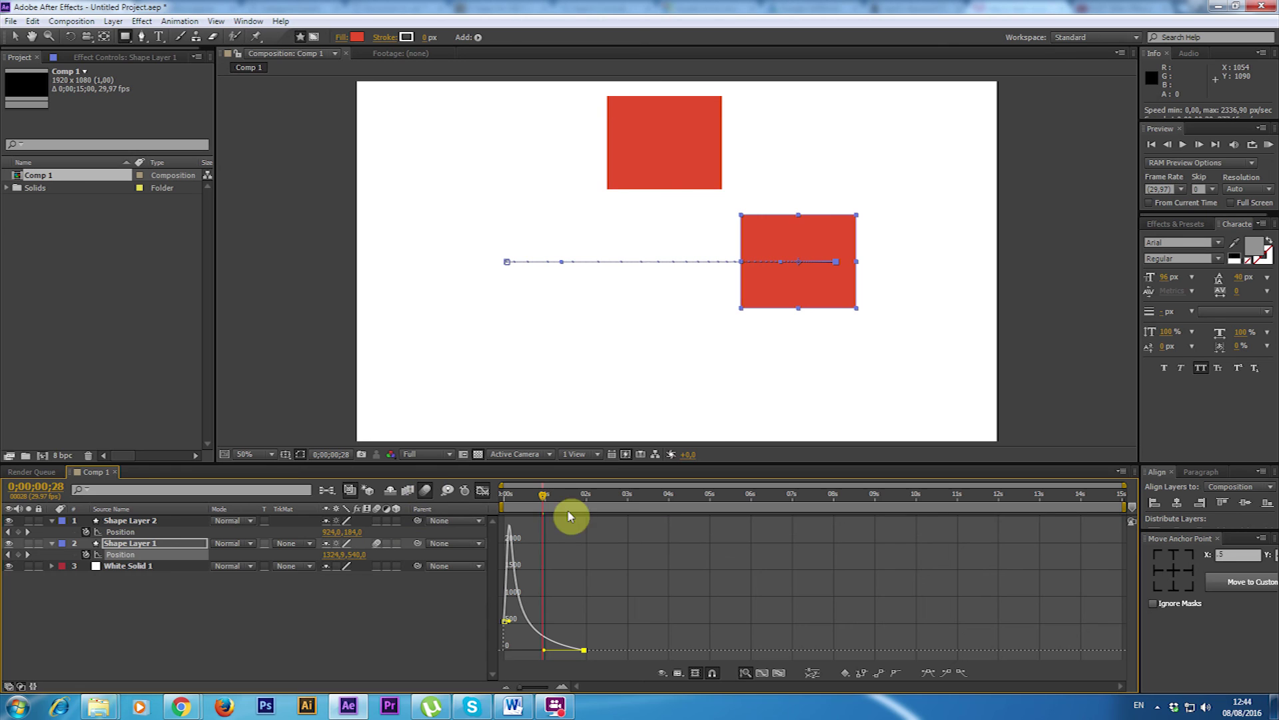
pyautogui.moveTo(512, 501); pyautogui.dragTo(582, 517)
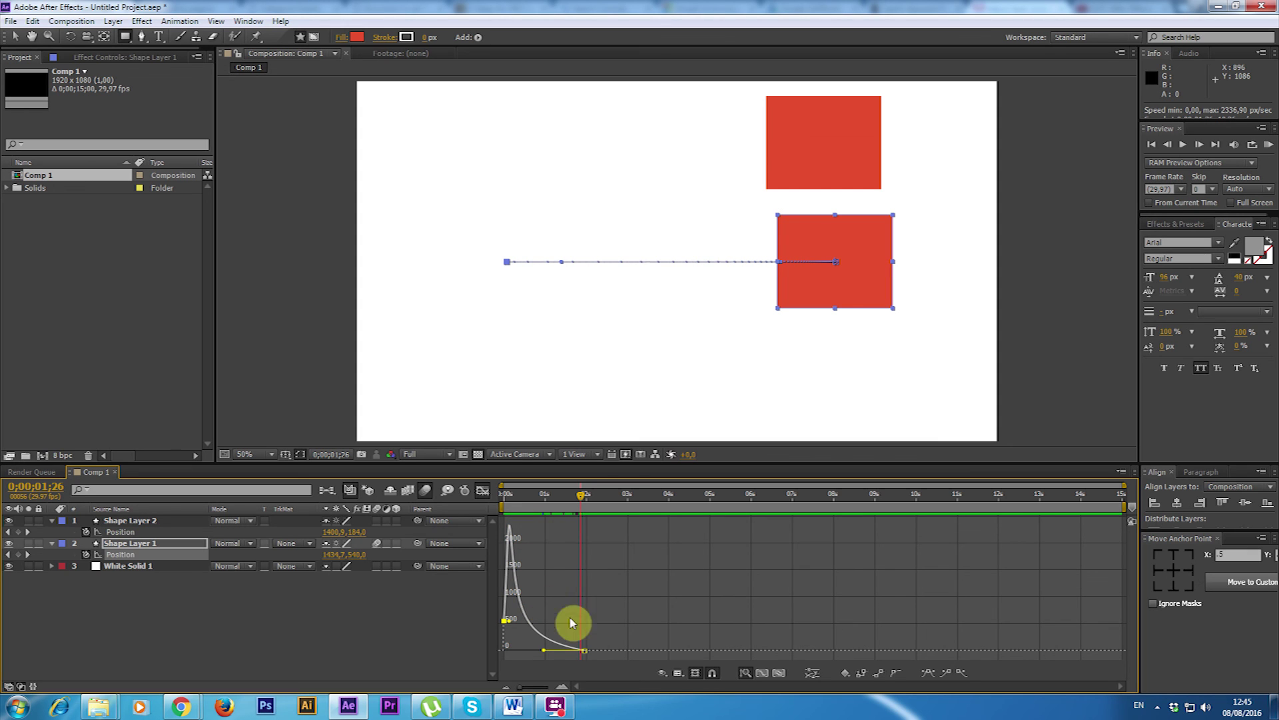
pyautogui.click(681, 674)
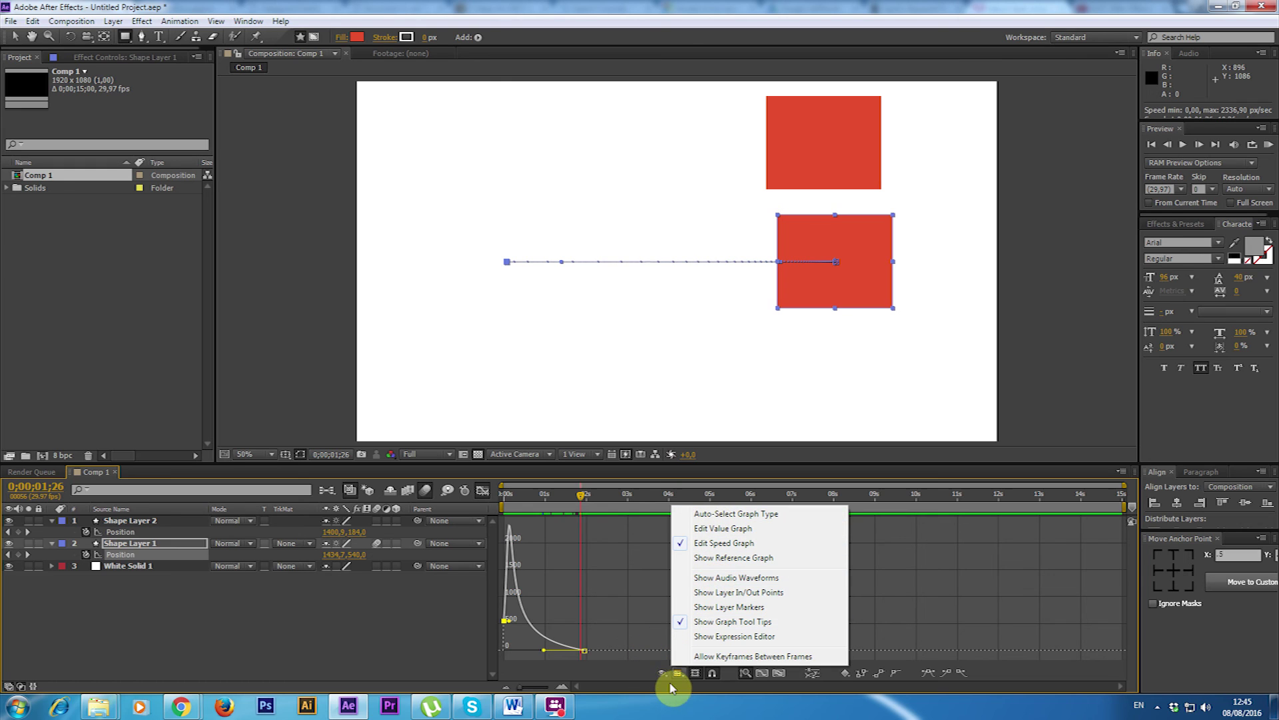
pyautogui.click(649, 683)
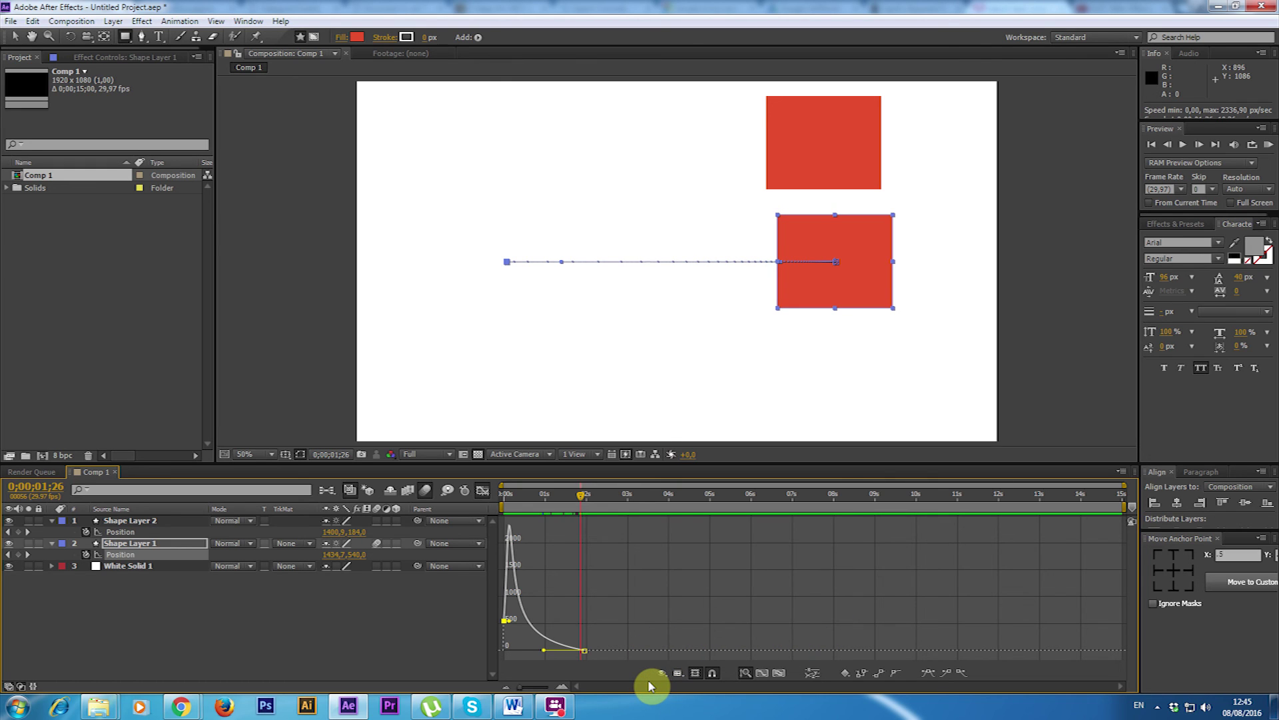